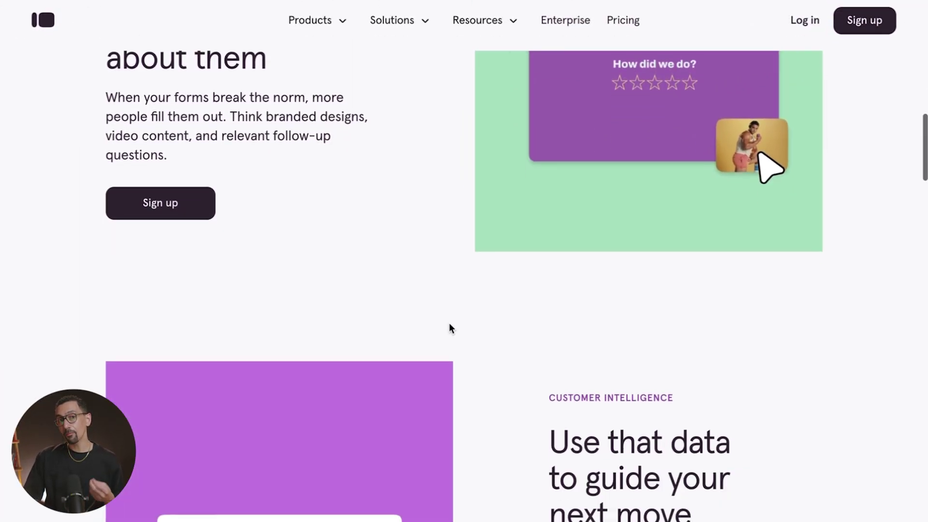
Step: Scroll through the Typeform homepage's feature sections, including AI-driven customer insights and the Calm testimonial
scroll(449, 327, "down", 5)
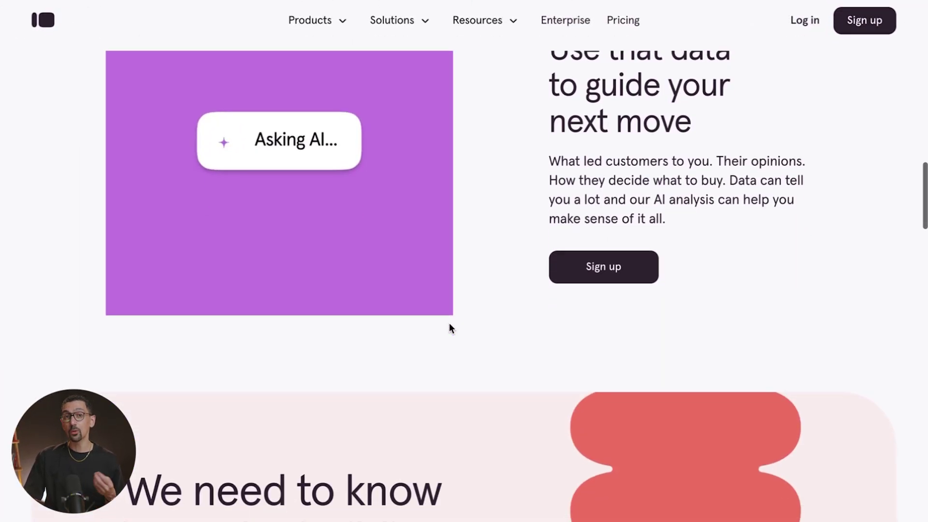
scroll(449, 328, "down", 2)
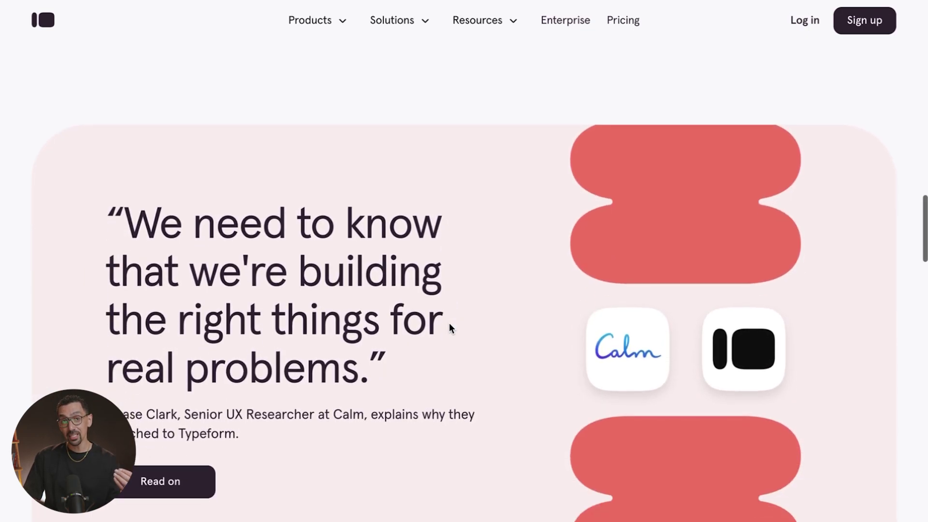
scroll(449, 328, "down", 5)
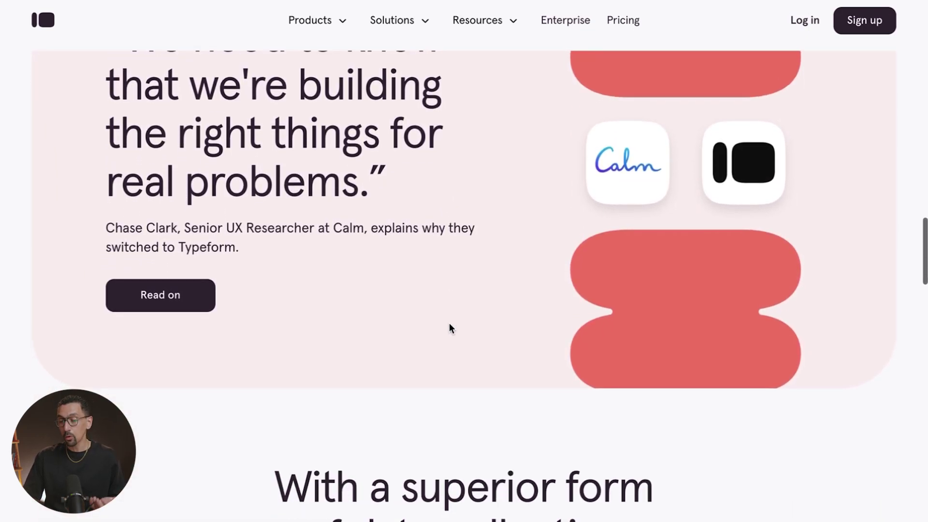
scroll(449, 328, "down", 8)
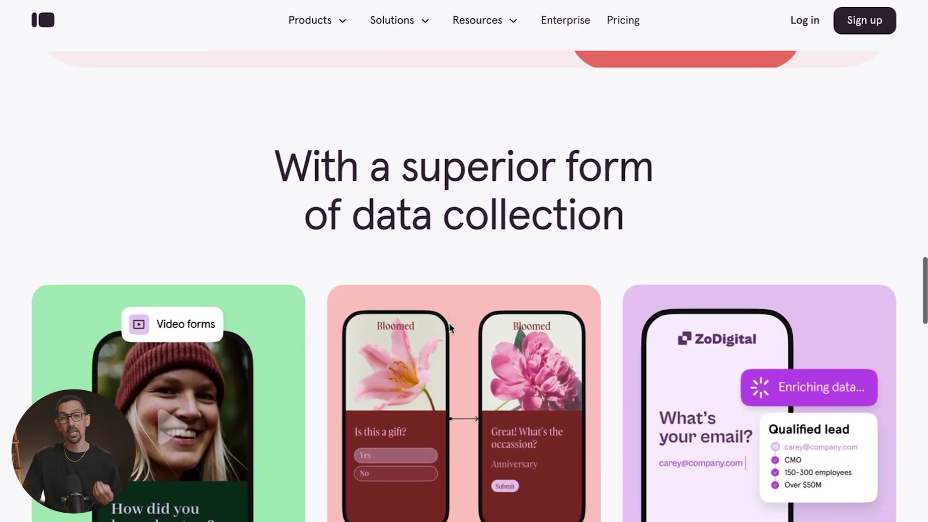
scroll(448, 323, "down", 5)
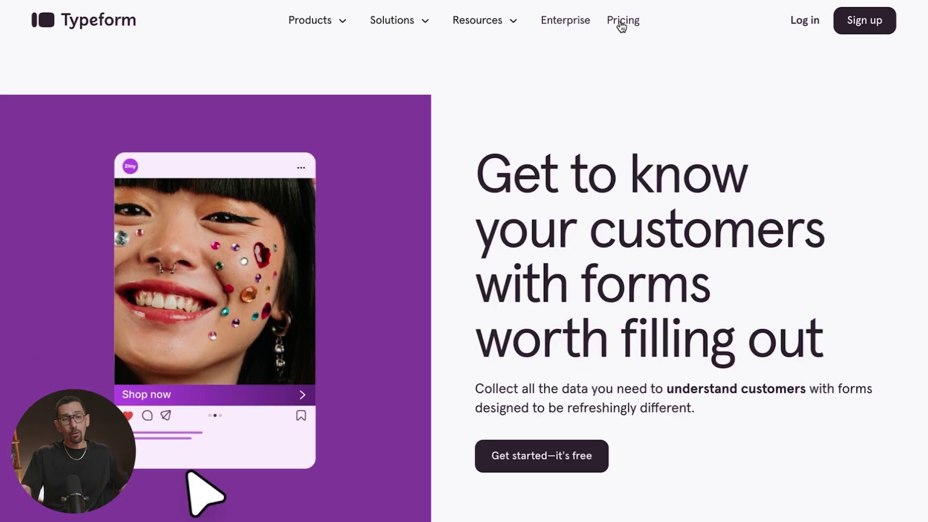
Step: Open Typeform's Pricing page and scroll through the core plan cards
left_click(622, 24)
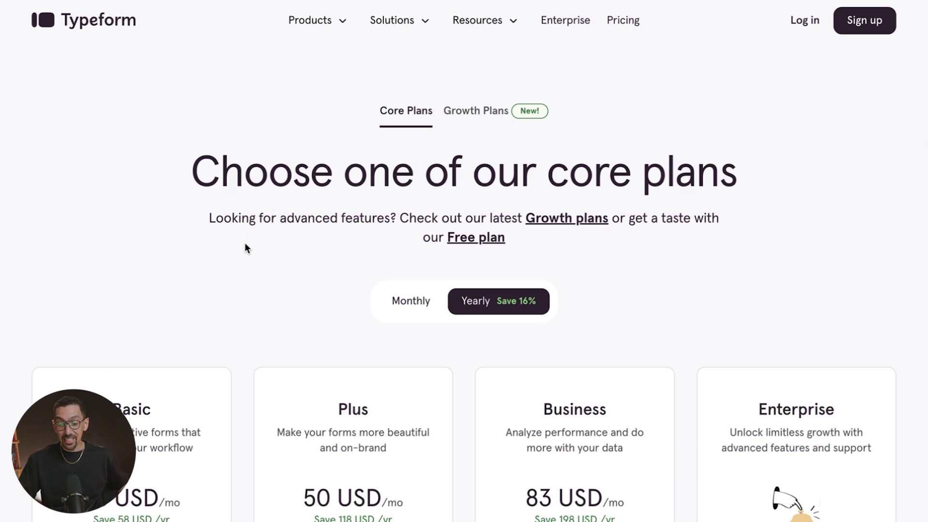
scroll(245, 247, "down", 7)
scroll(534, 255, "up", 2)
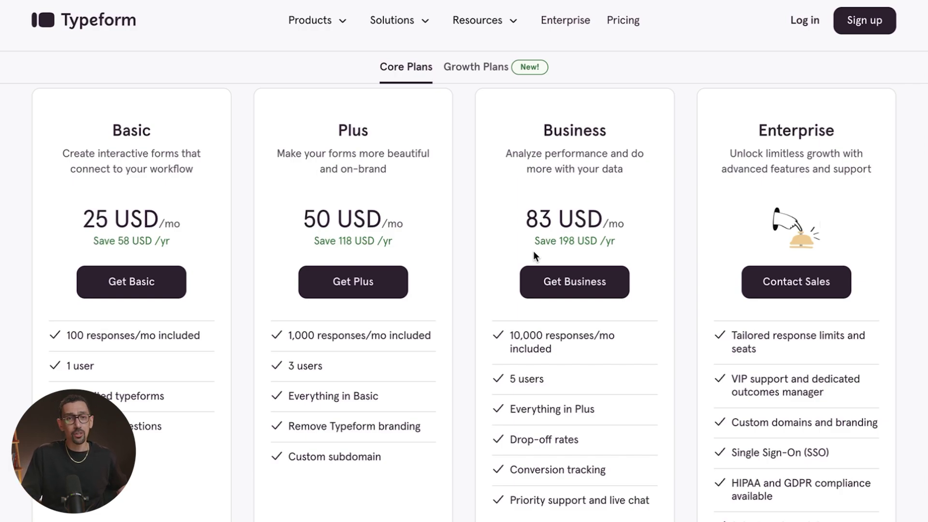
scroll(416, 363, "down", 1)
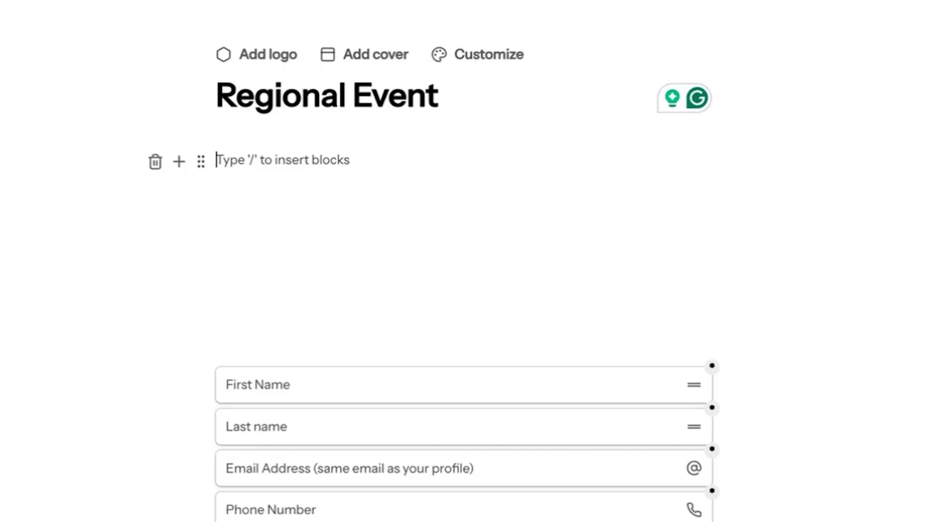
Step: Type '/' in the empty block under the Regional Event title to list question blocks
type("/")
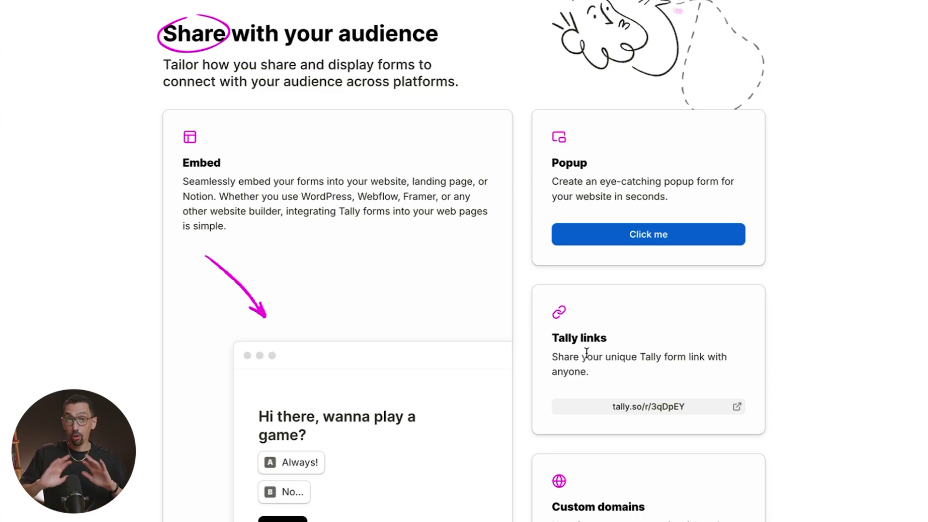
Step: Open the sample popup form demo on Tally's sharing page and close it again
scroll(595, 392, "down", 3)
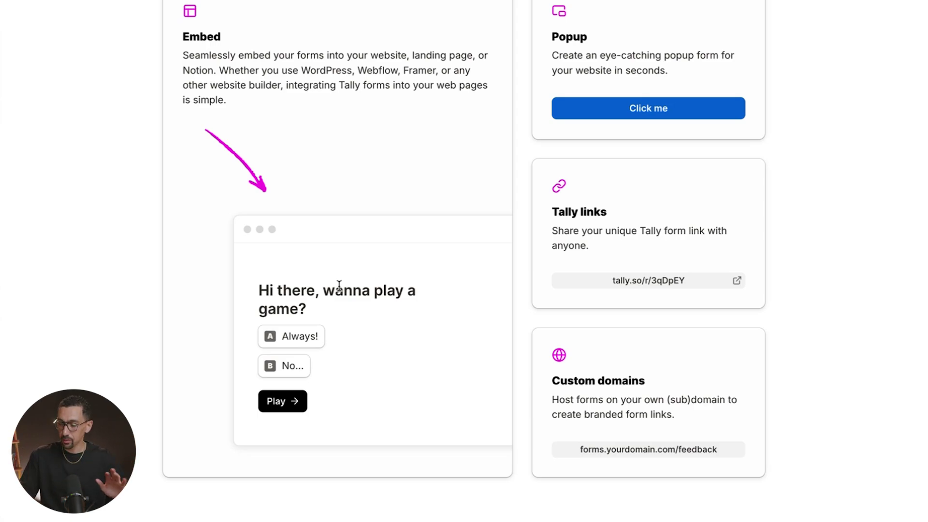
scroll(432, 216, "up", 1)
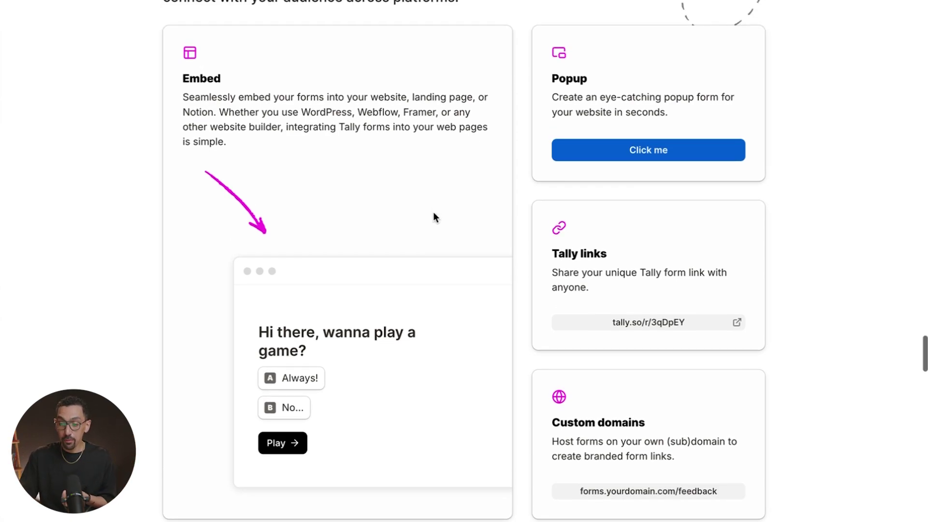
left_click(617, 151)
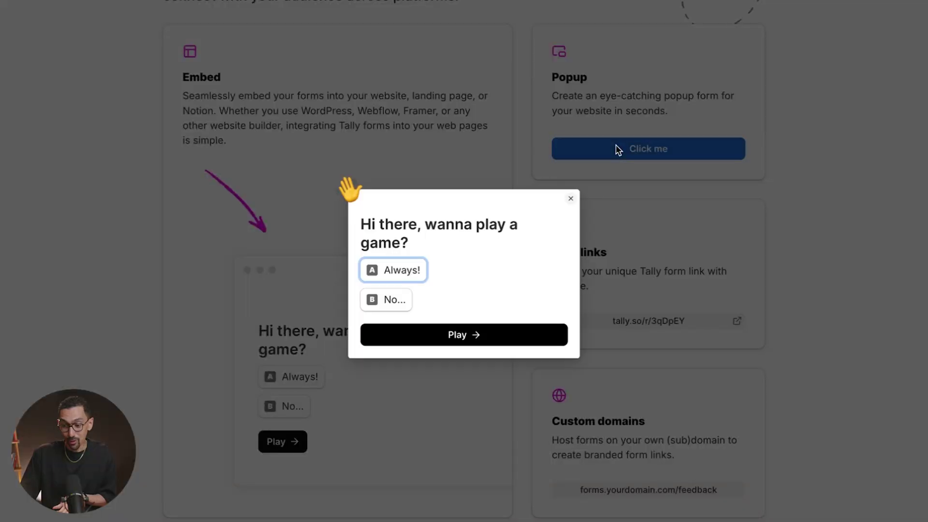
left_click(629, 243)
Step: Browse Tally's feature showcases, ending on the free-plan pricing features
scroll(603, 271, "down", 1)
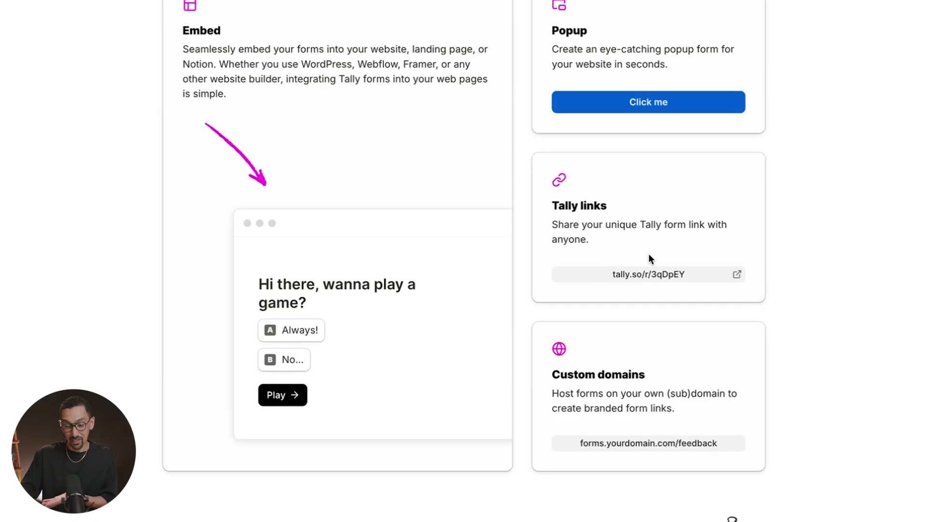
scroll(648, 255, "down", 2)
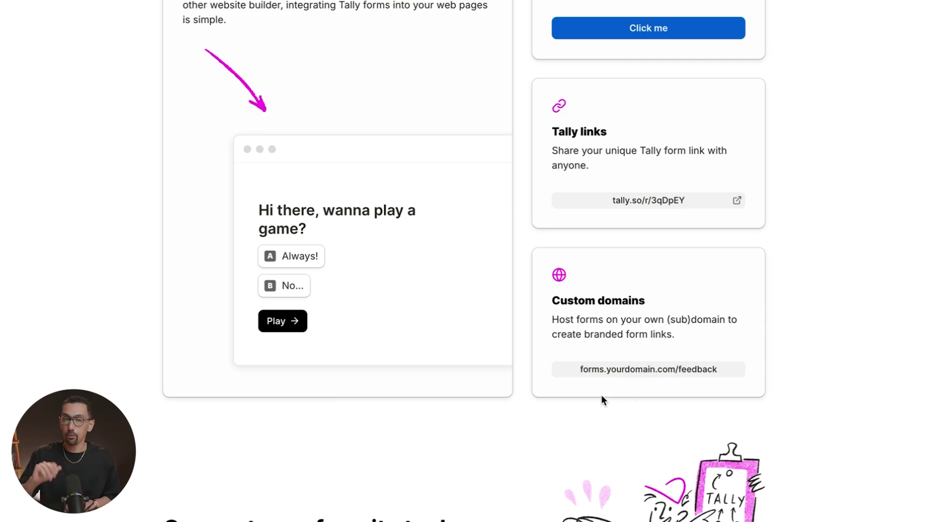
scroll(602, 395, "up", 14)
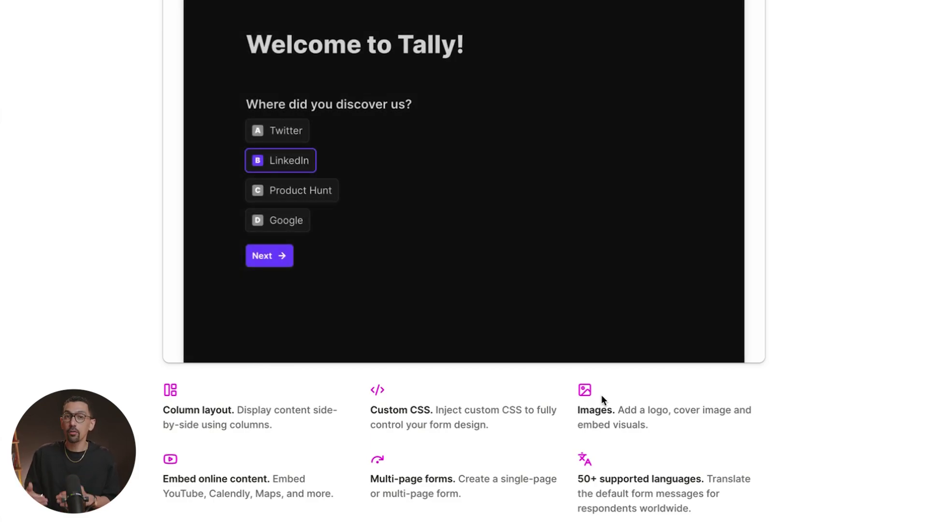
scroll(601, 395, "up", 15)
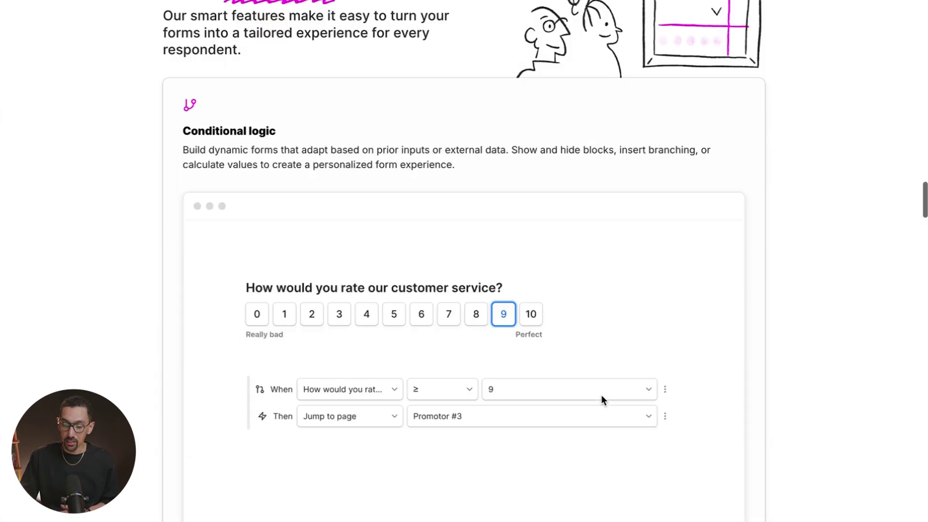
scroll(601, 395, "up", 10)
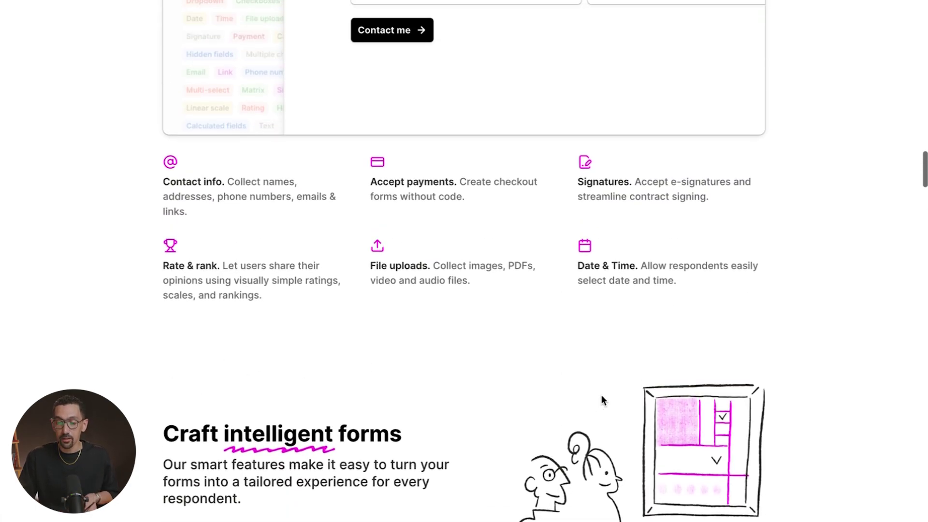
scroll(601, 400, "up", 15)
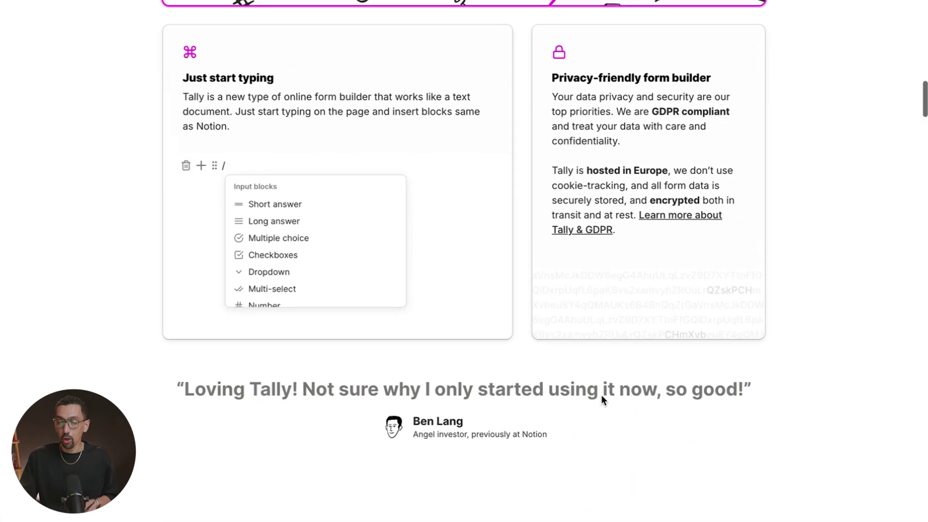
scroll(601, 396, "down", 1)
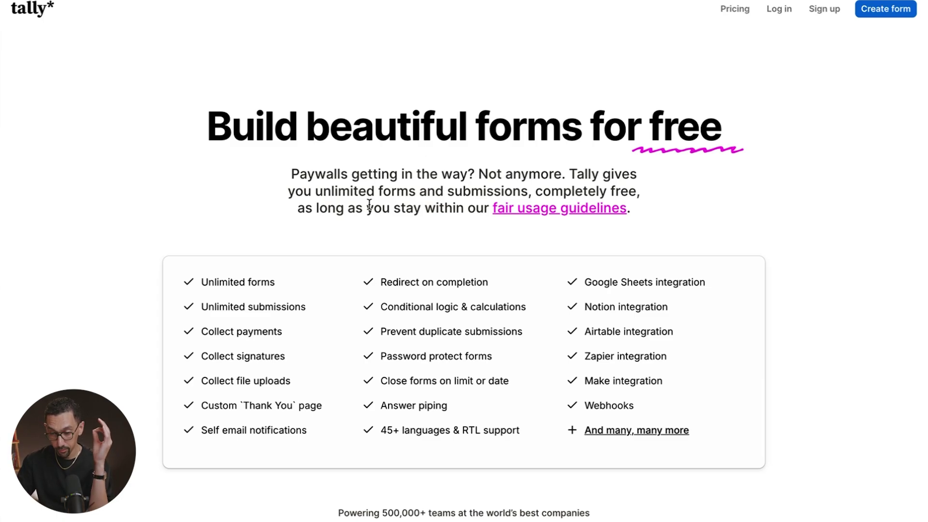
Step: Scroll Tally's pricing page down to the paid Pro and Business plans
scroll(307, 293, "down", 3)
scroll(306, 292, "down", 3)
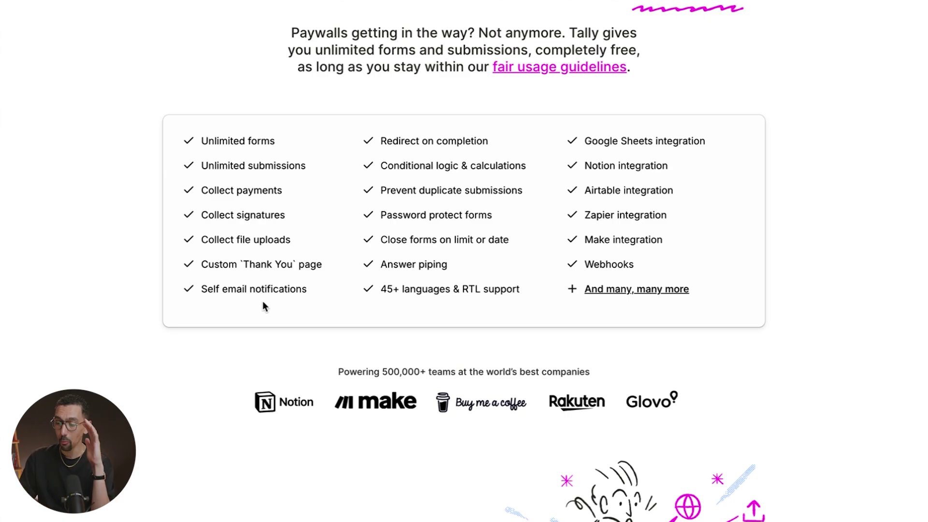
scroll(286, 302, "down", 10)
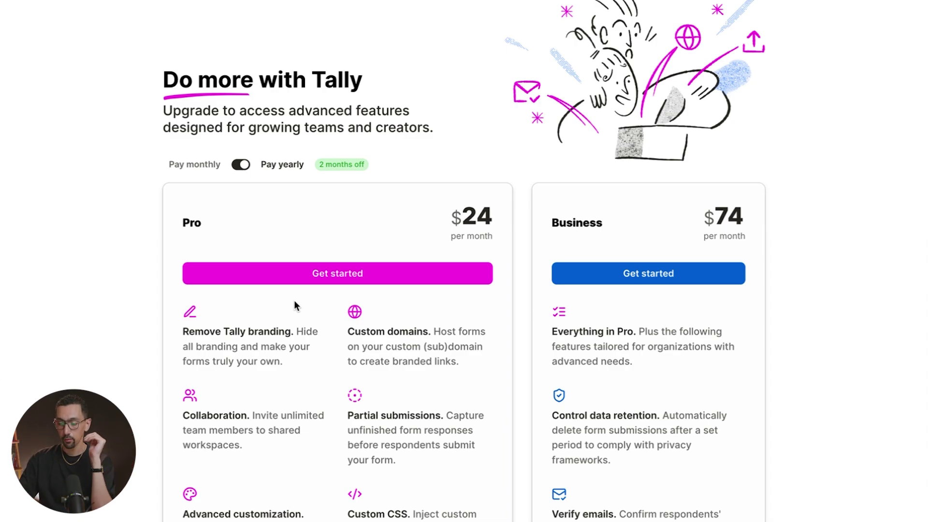
scroll(296, 302, "down", 1)
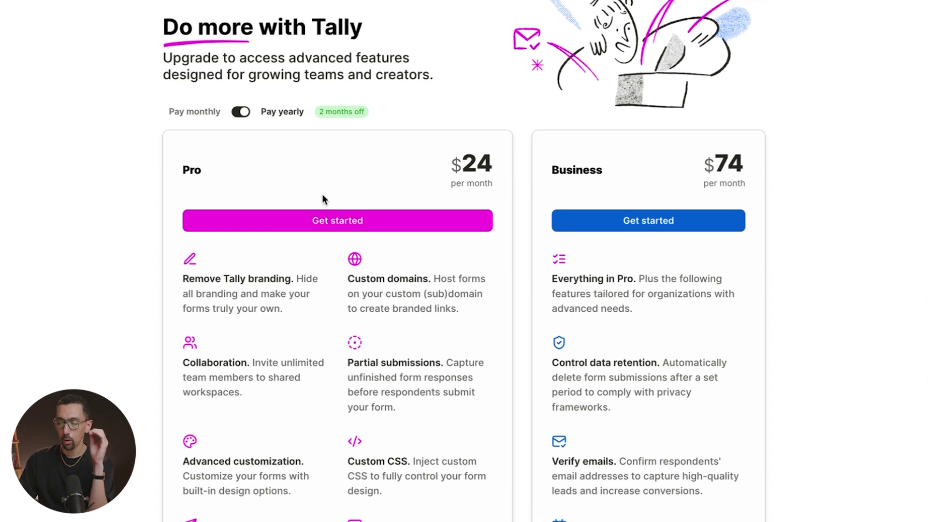
Step: Switch the plan prices to monthly billing: Basic 29, Plus 59, Business 99 USD
left_click(242, 112)
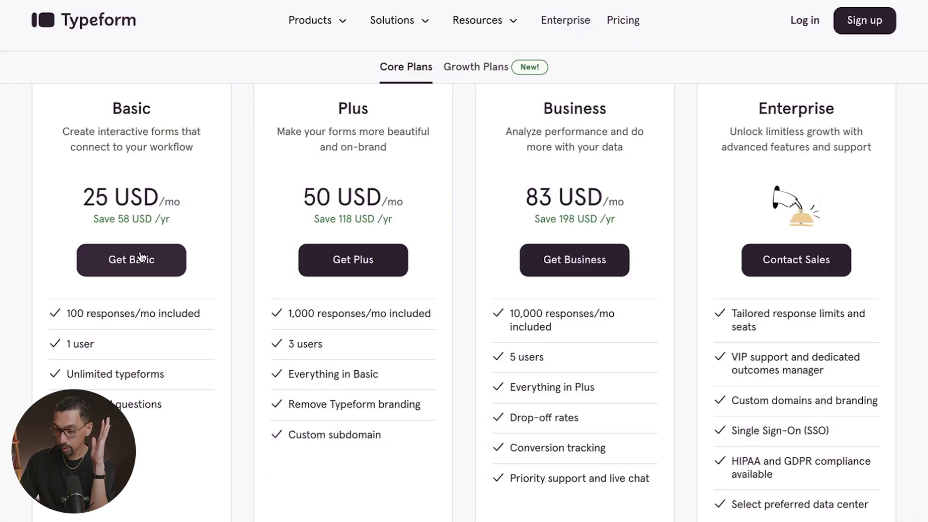
scroll(105, 208, "up", 3)
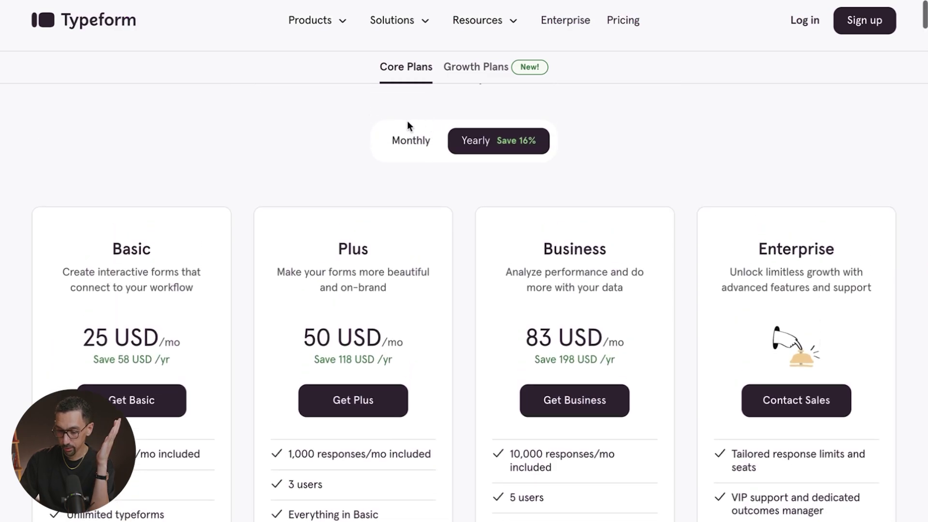
left_click(408, 137)
scroll(232, 244, "down", 3)
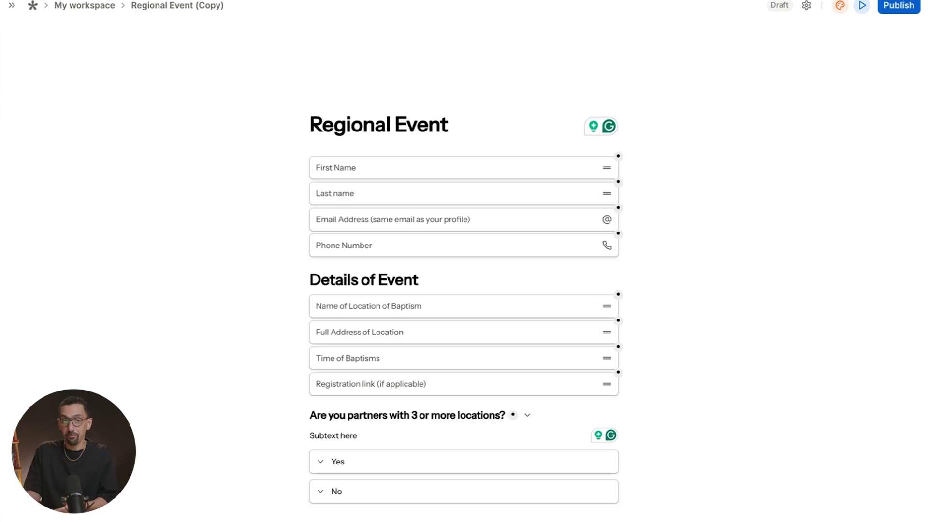
Step: Add and trim empty lines under the form title to start a new block
mouse_move(451, 126)
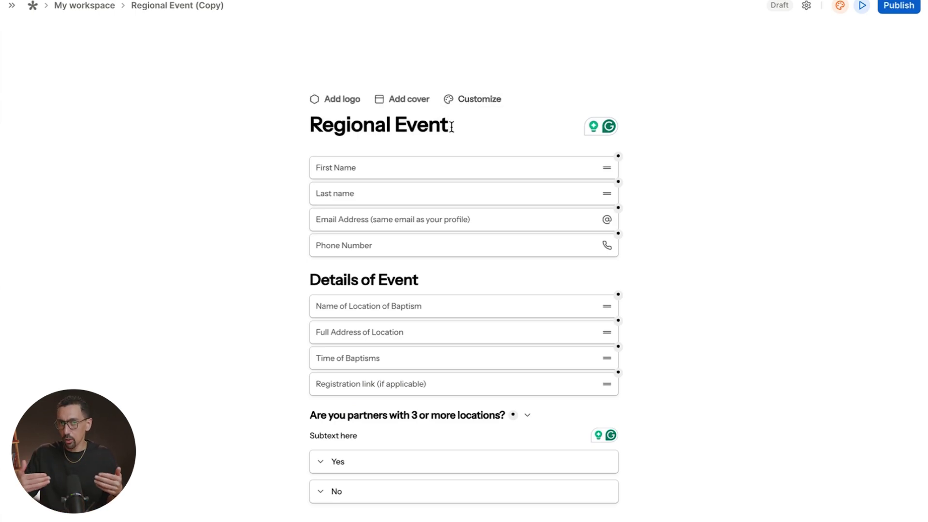
key("Return")
key("Return")
key("Return")
key("Return")
key("Return")
key("Return")
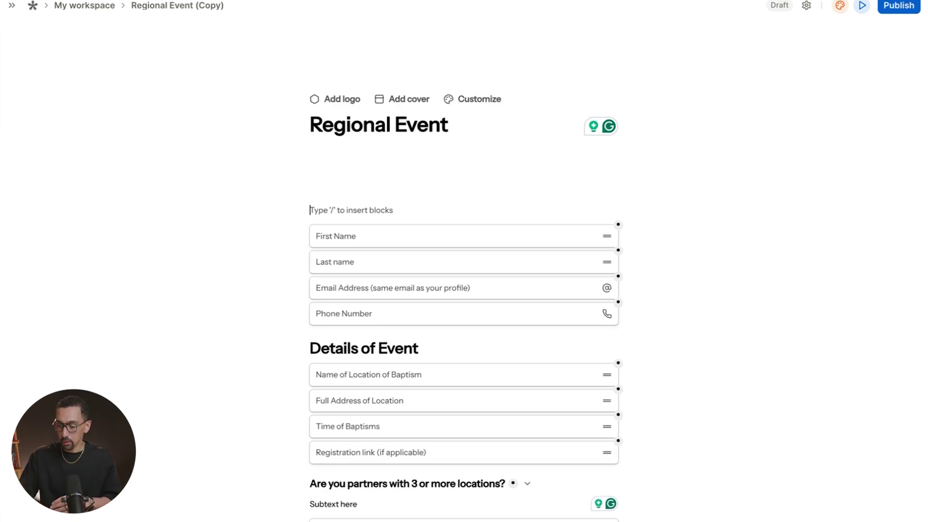
left_click(338, 233)
key("BackSpace")
key("BackSpace")
key("BackSpace")
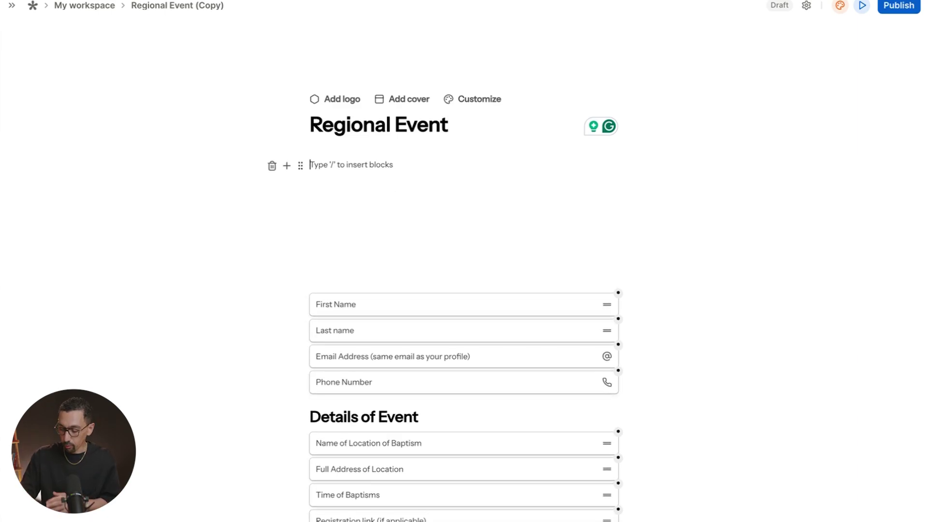
Step: Open the '/' block menu and scroll through Questions, Layout, Embed and Advanced blocks
type("/")
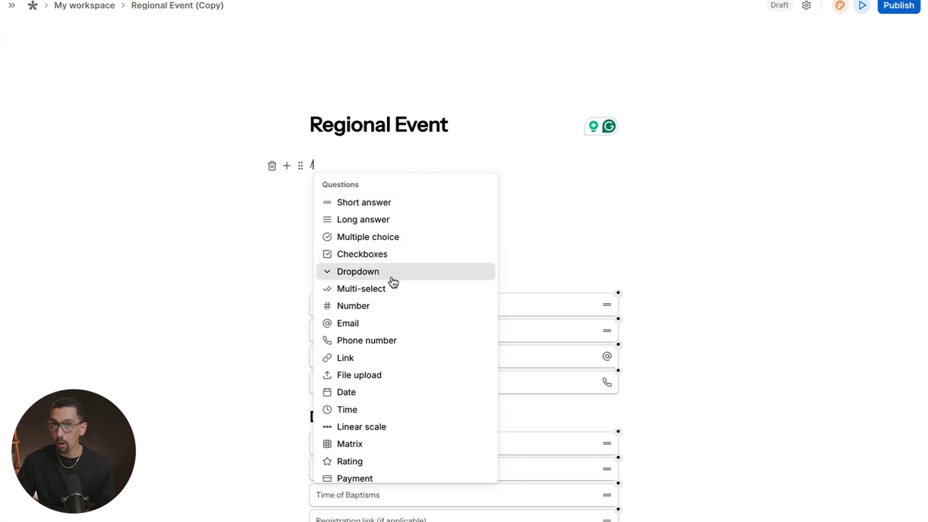
scroll(384, 304, "down", 5)
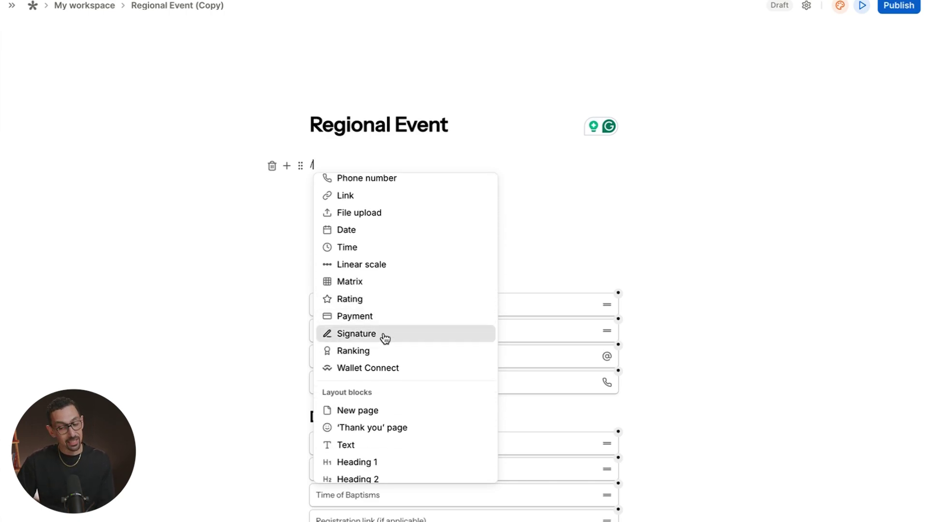
scroll(381, 319, "down", 3)
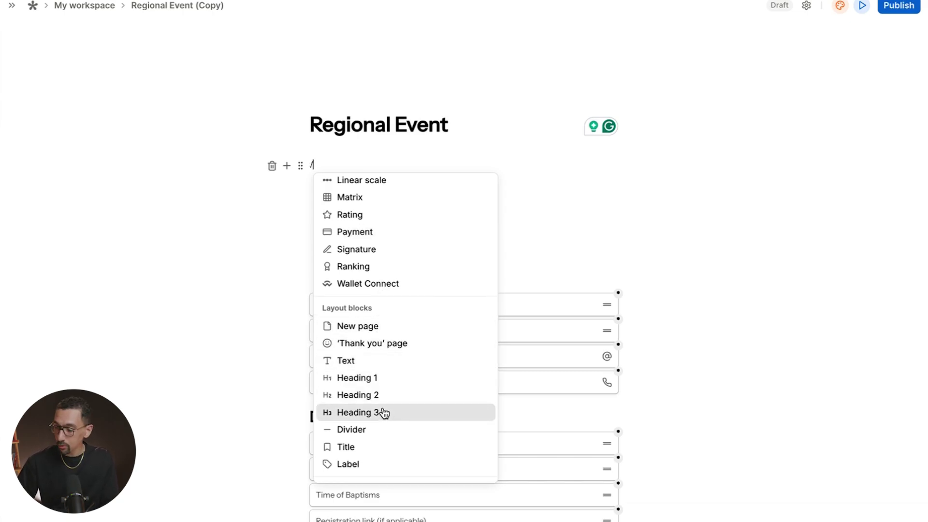
scroll(382, 412, "down", 5)
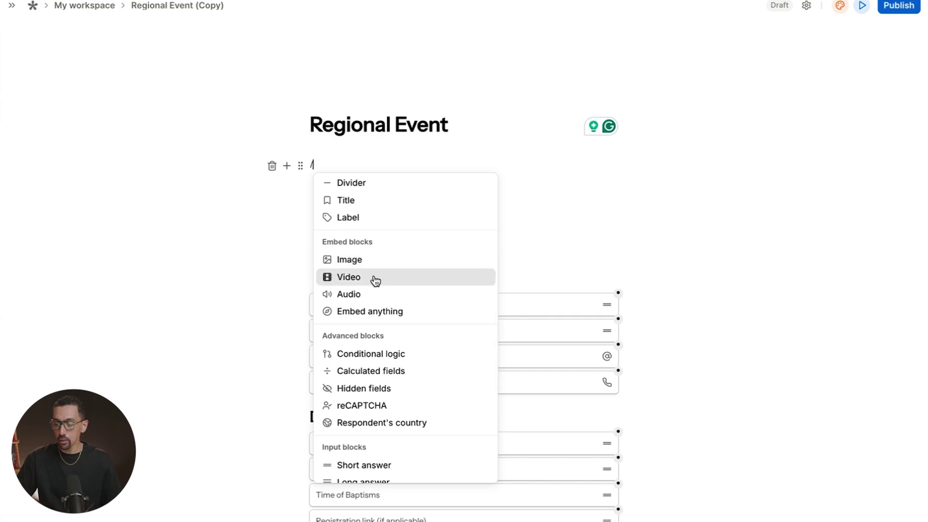
scroll(375, 280, "down", 3)
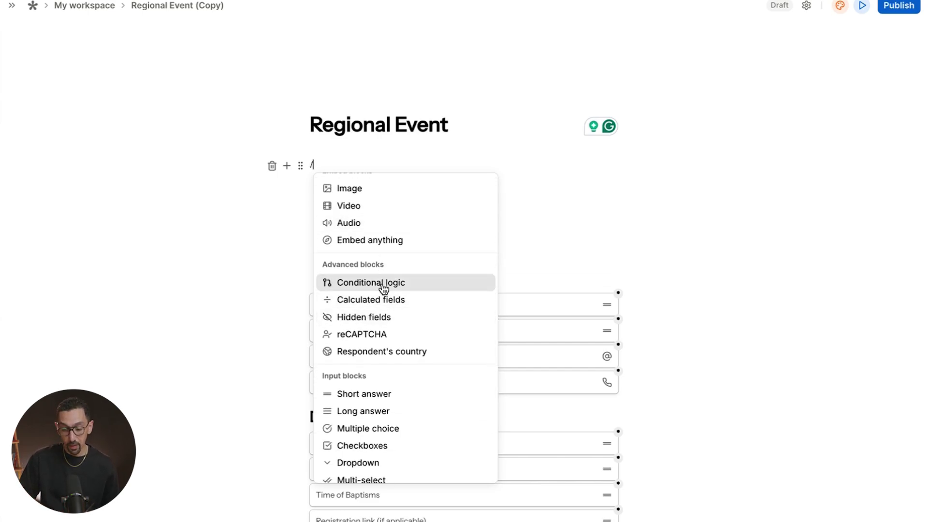
scroll(381, 333, "down", 4)
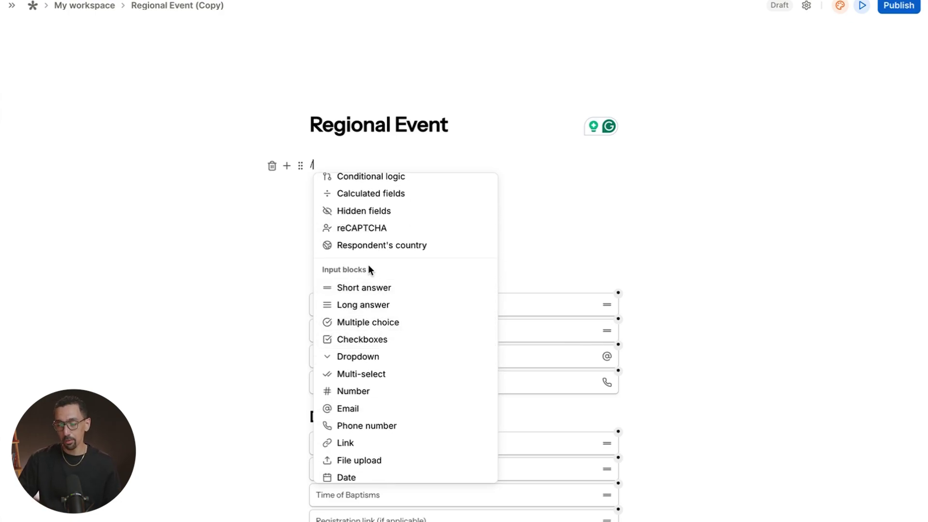
scroll(369, 261, "up", 10)
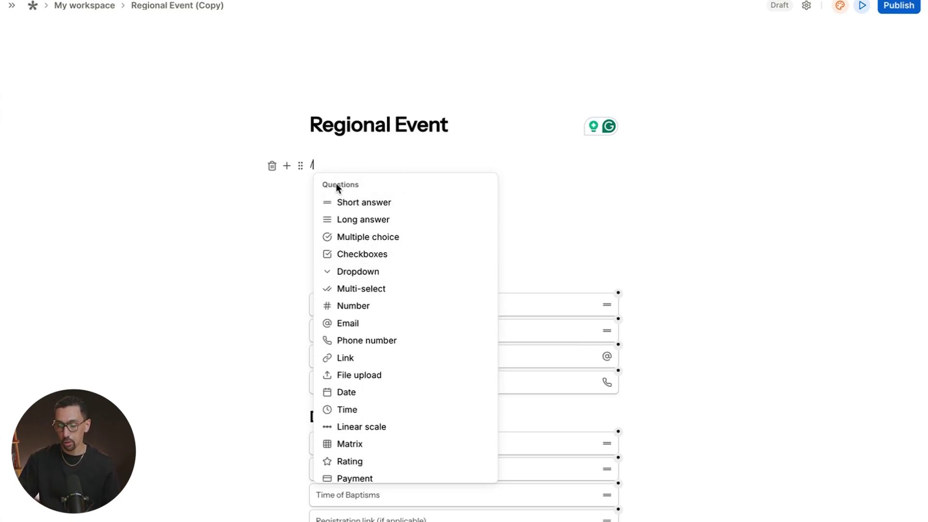
Step: Add a trial Short answer question plus a second short-answer input via /shor
left_click(360, 207)
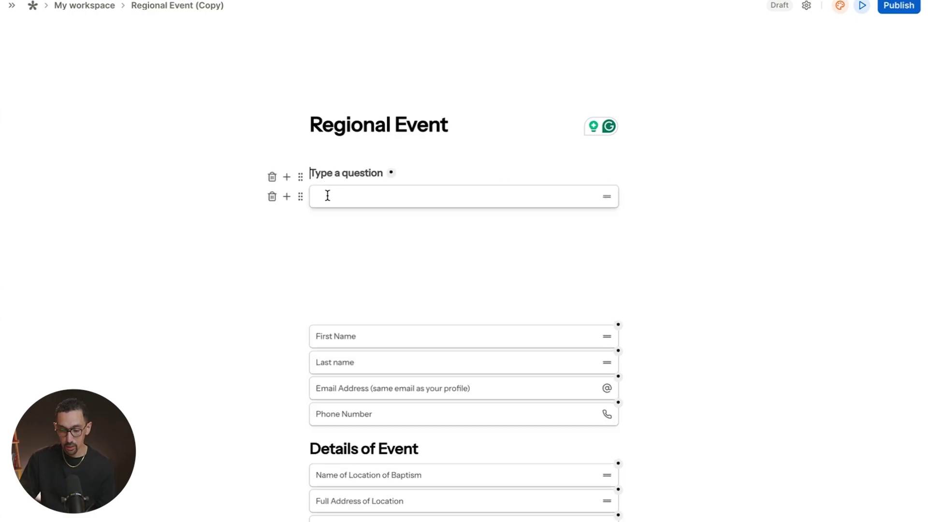
left_click(325, 242)
type("/shor")
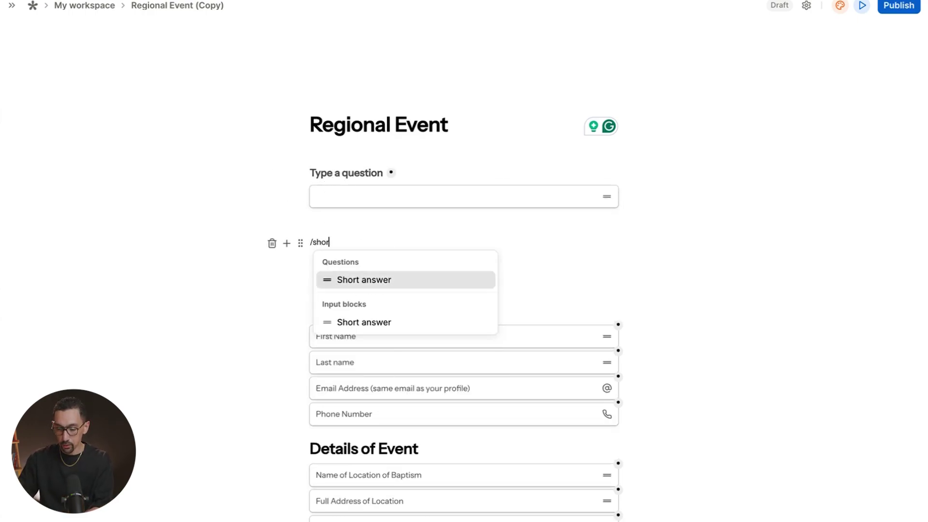
left_click(352, 323)
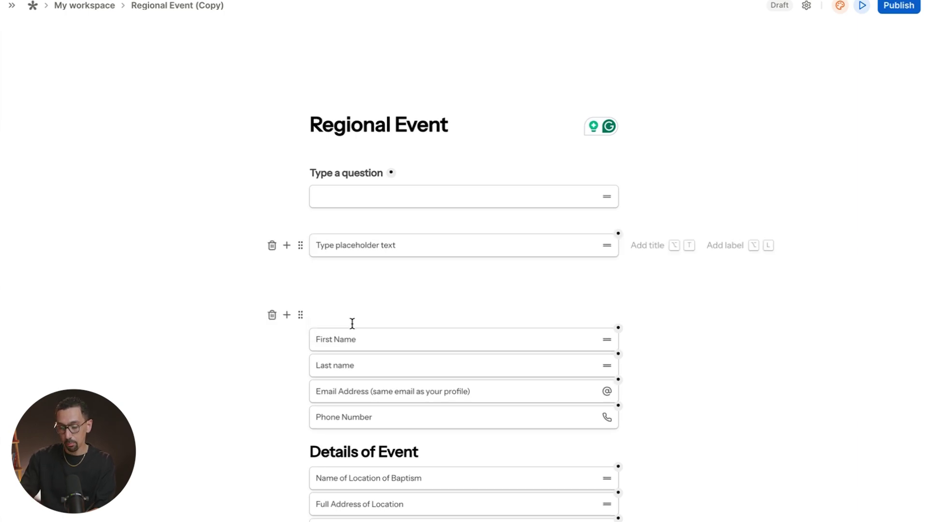
Step: Delete both trial short-answer blocks and the leftover empty line below the title
key("BackSpace")
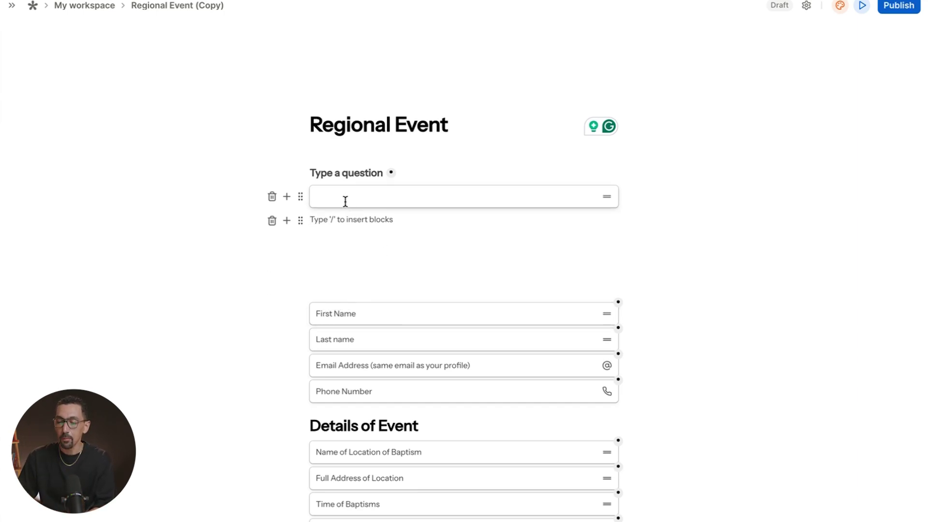
key("BackSpace")
key("BackSpace")
key("BackSpace")
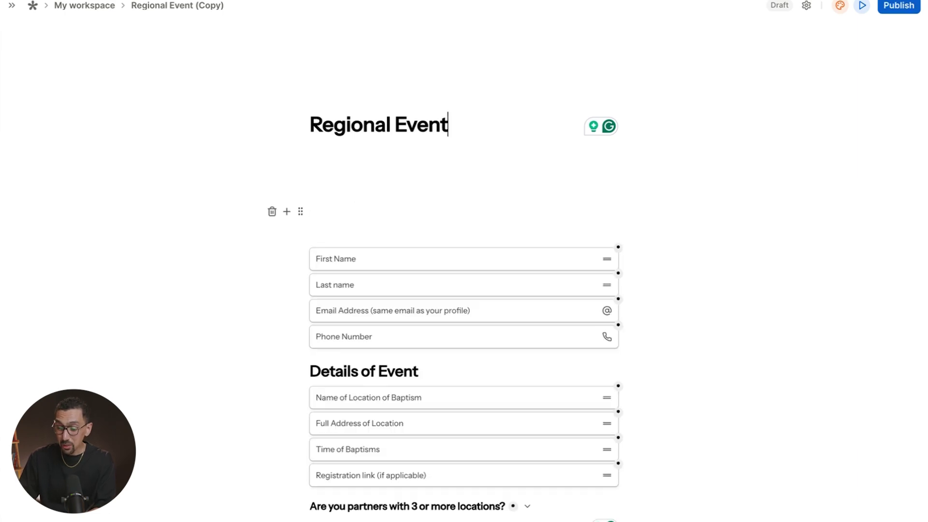
left_click(379, 213)
key("BackSpace")
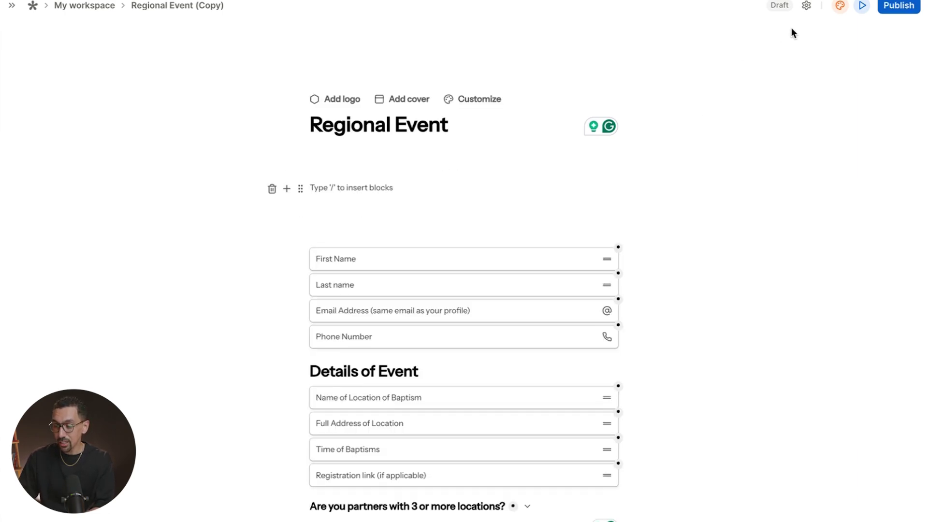
Step: Open the form's Customize settings and scroll through its theme, font, colour and layout options
mouse_move(509, 97)
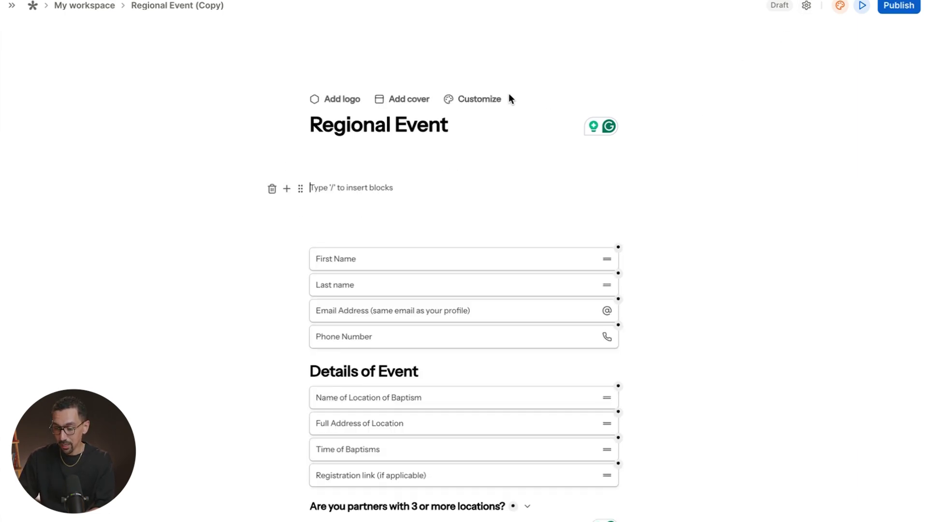
left_click(483, 101)
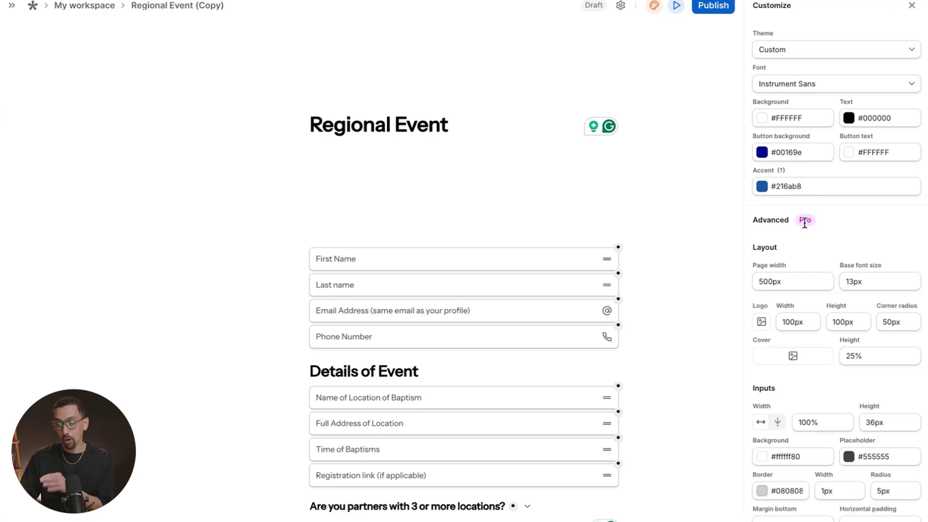
scroll(787, 223, "down", 10)
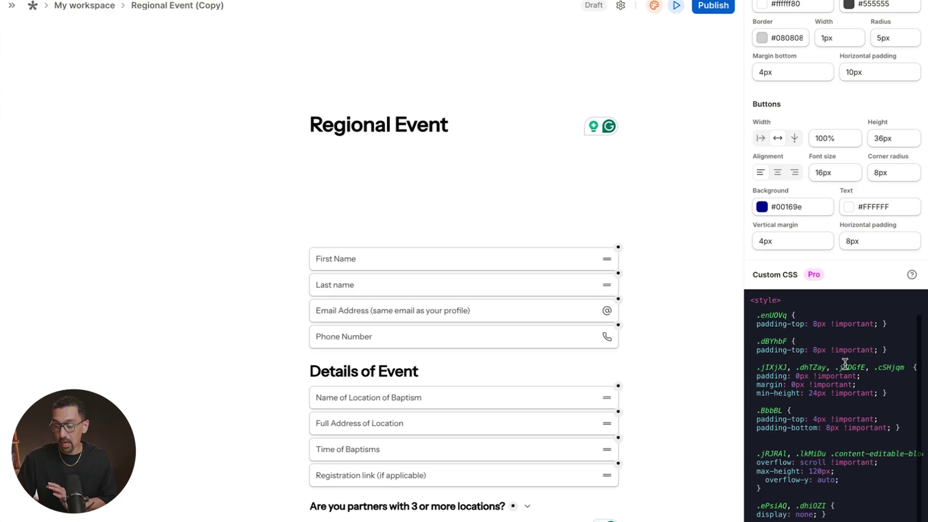
scroll(653, 403, "down", 3)
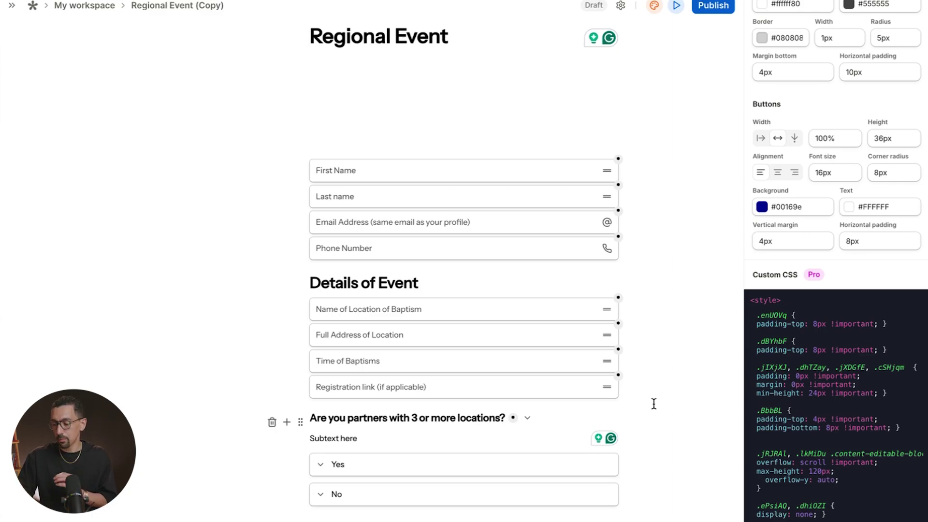
scroll(823, 234, "up", 4)
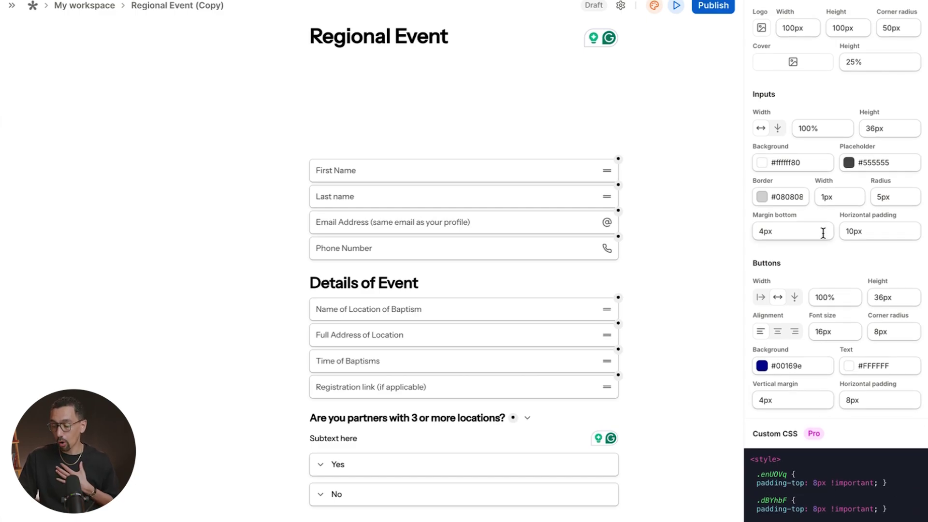
scroll(823, 233, "up", 3)
scroll(827, 99, "up", 4)
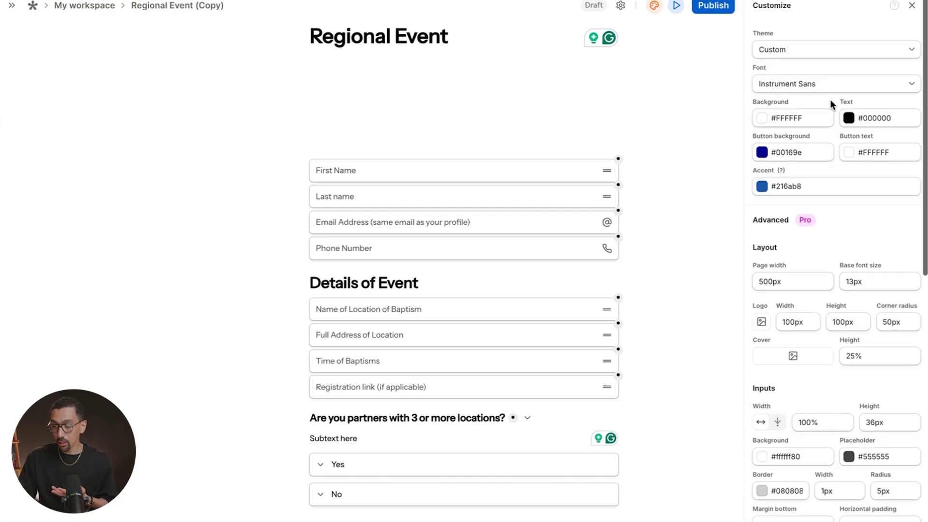
Step: Browse the font list and close it, keeping Instrument Sans
left_click(812, 87)
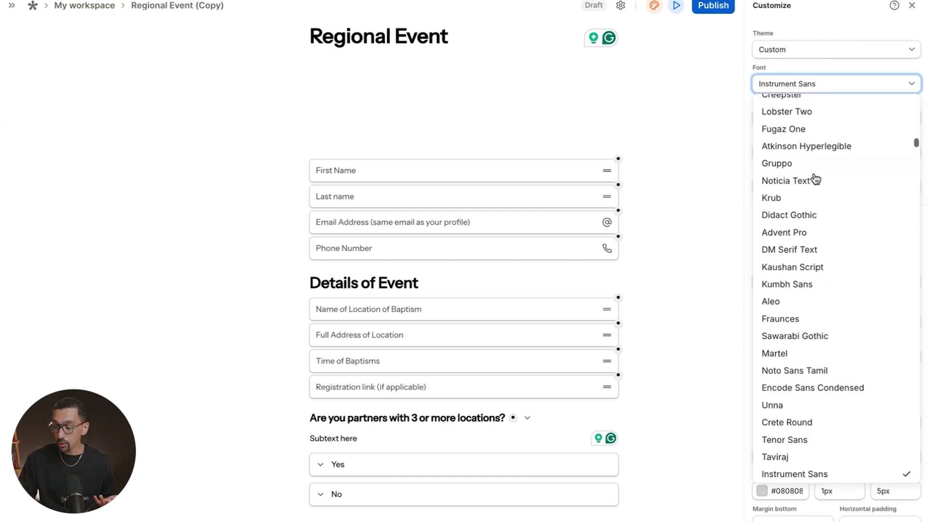
scroll(819, 200, "down", 10)
scroll(818, 200, "down", 1)
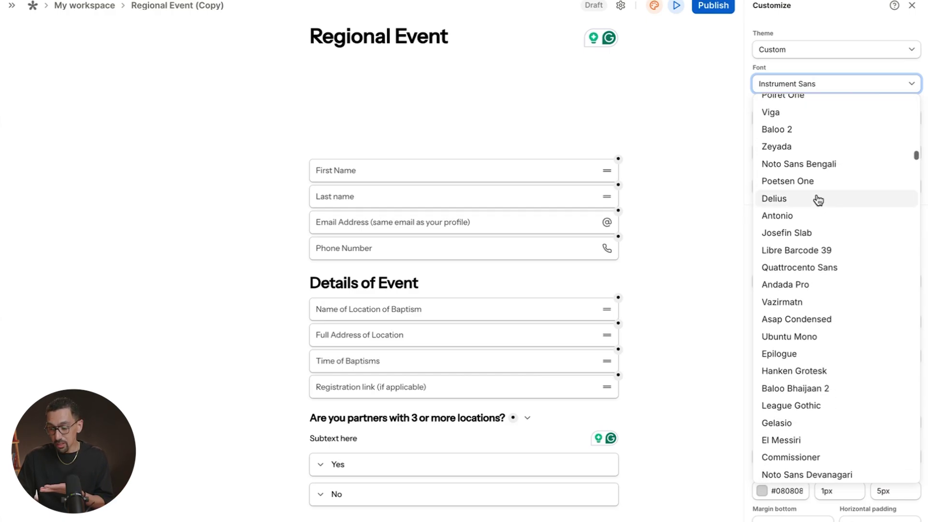
scroll(818, 200, "down", 6)
scroll(818, 200, "down", 7)
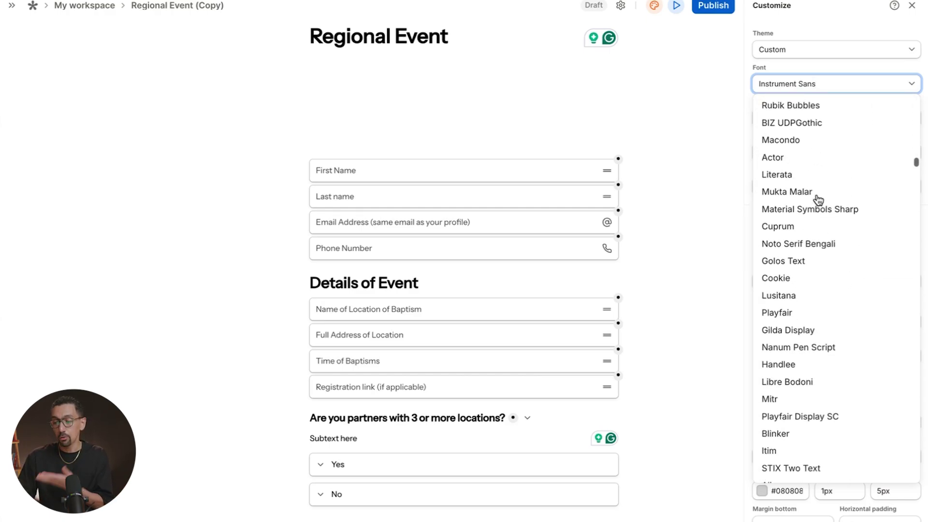
scroll(818, 200, "up", 20)
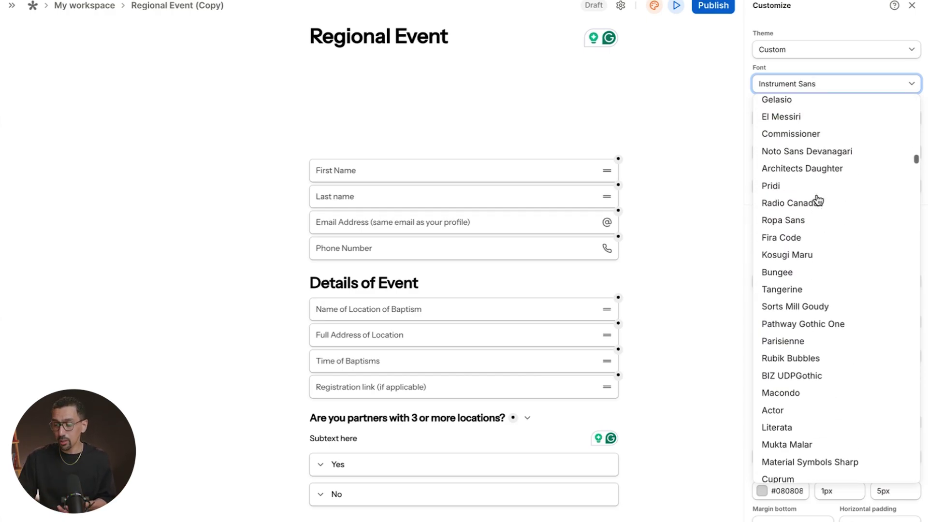
left_click(802, 15)
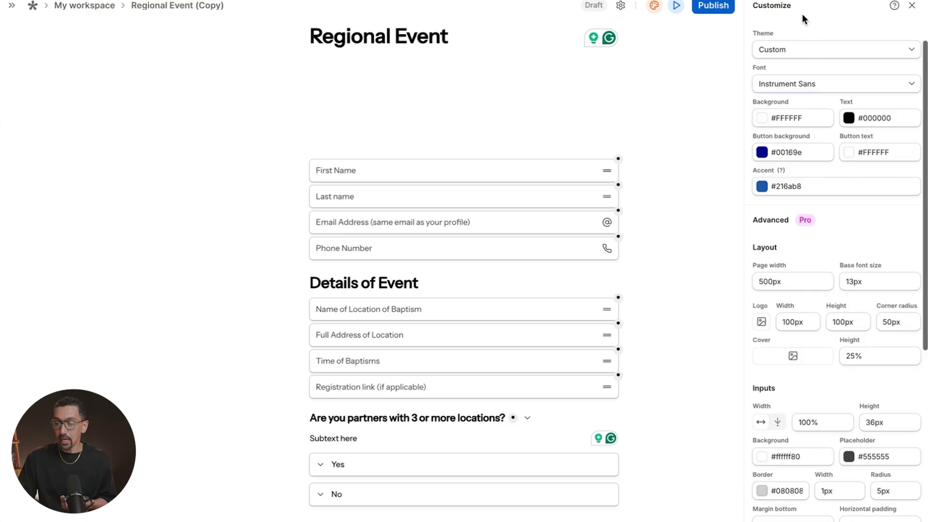
Step: Check the theme choices and keep the Custom theme
left_click(801, 49)
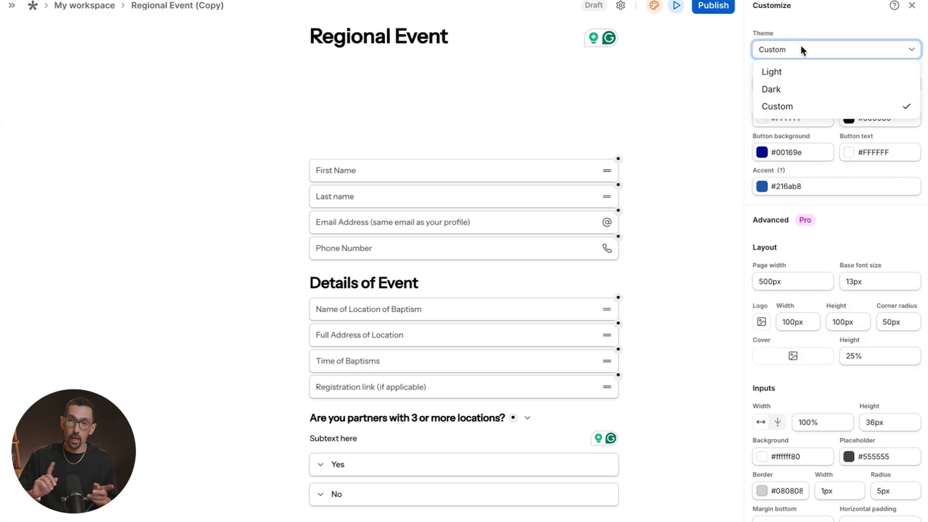
left_click(811, 27)
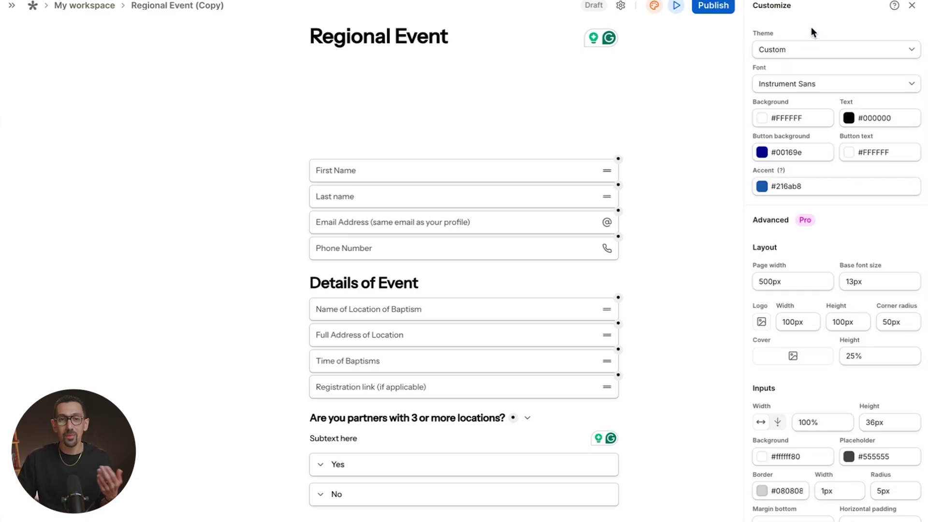
left_click(414, 90)
type("/")
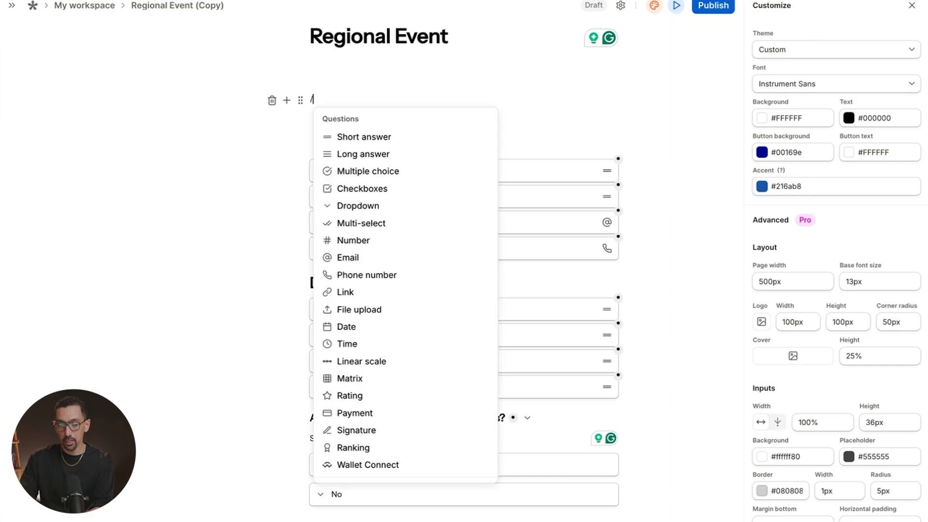
type("sho")
key("Return")
type("Name")
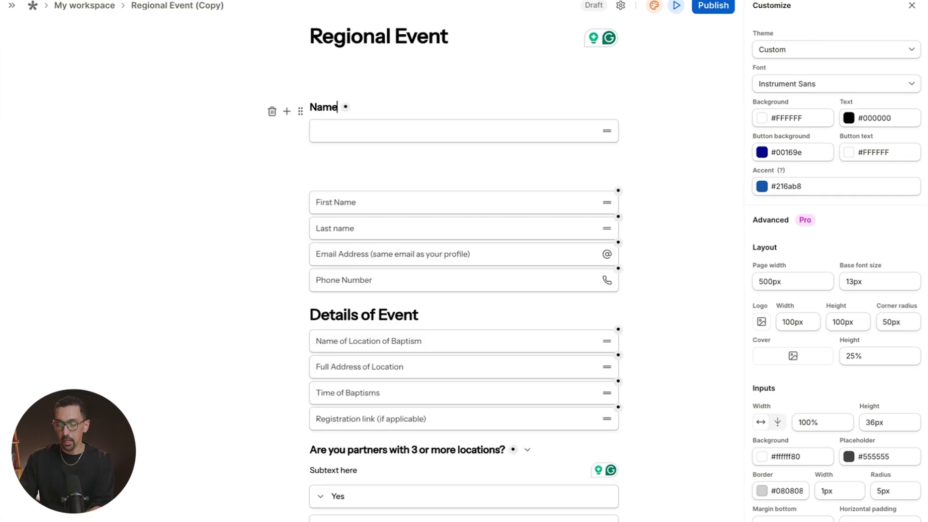
key("ctrl+a")
type("First Name")
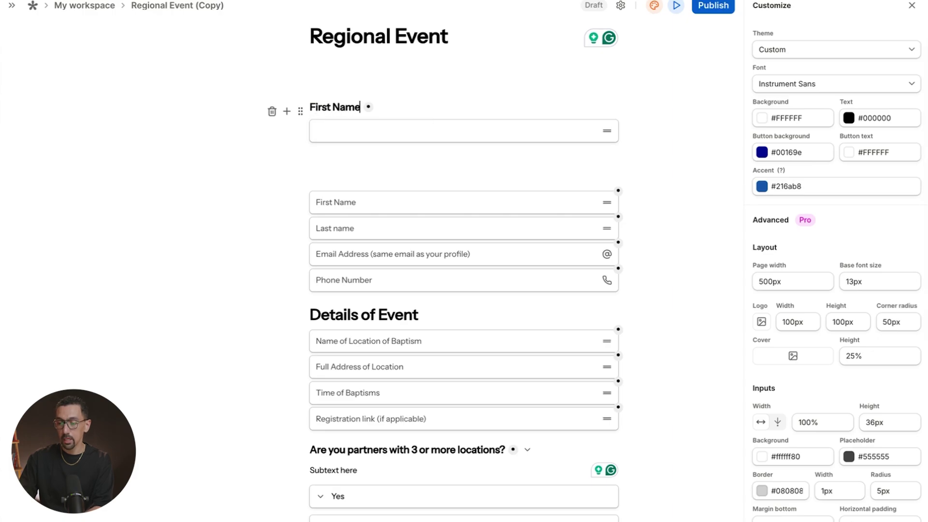
key("Return")
key("Return")
type("/")
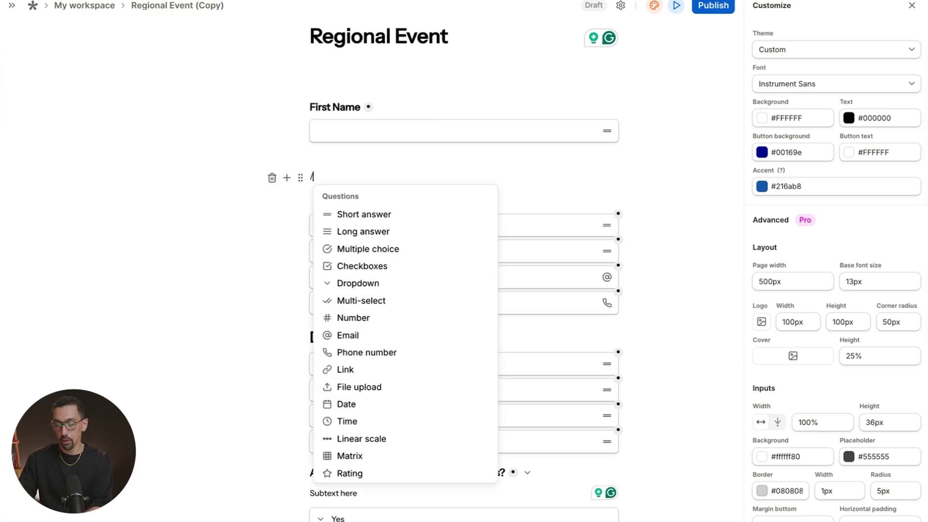
type("sho")
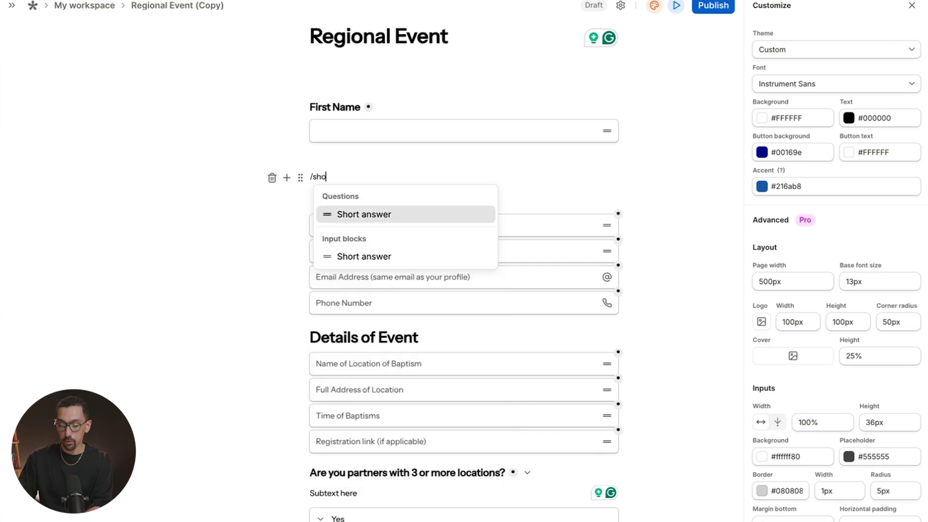
key("Return")
type("Last Name")
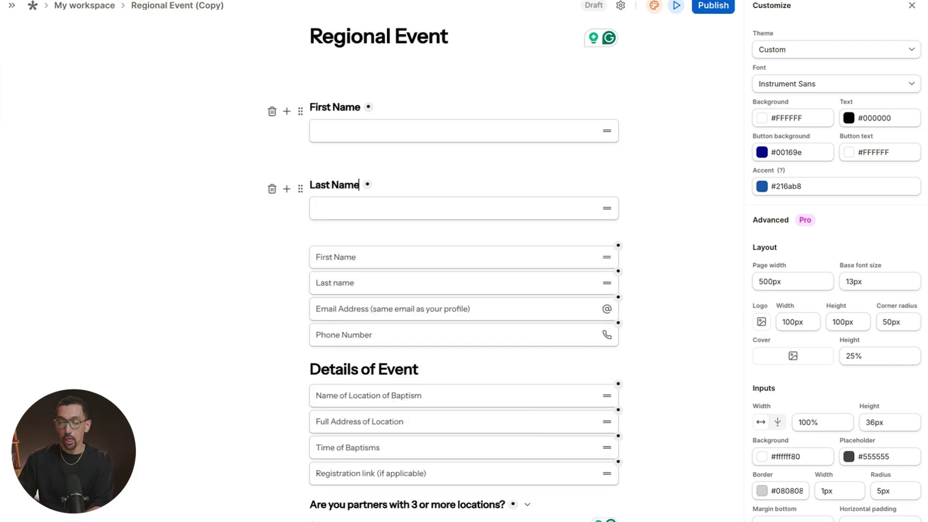
left_click(300, 188)
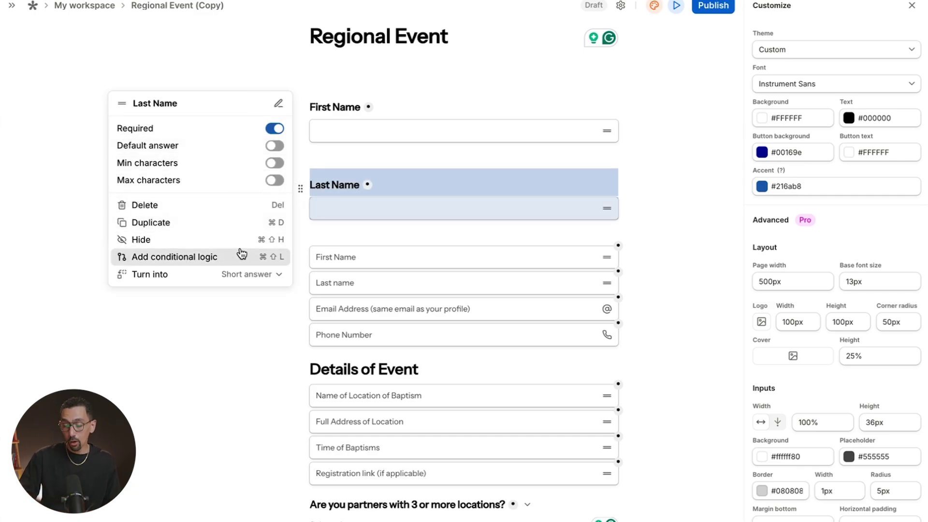
left_click(242, 274)
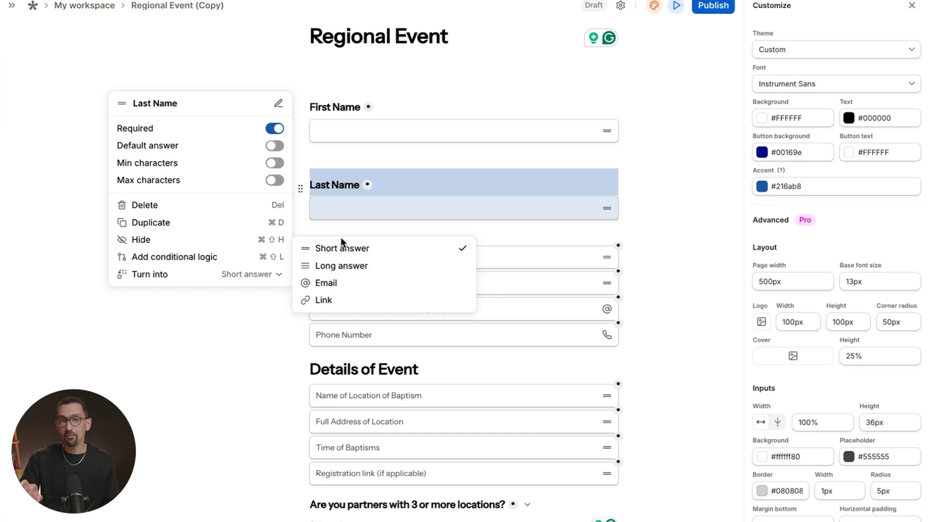
left_click(385, 209)
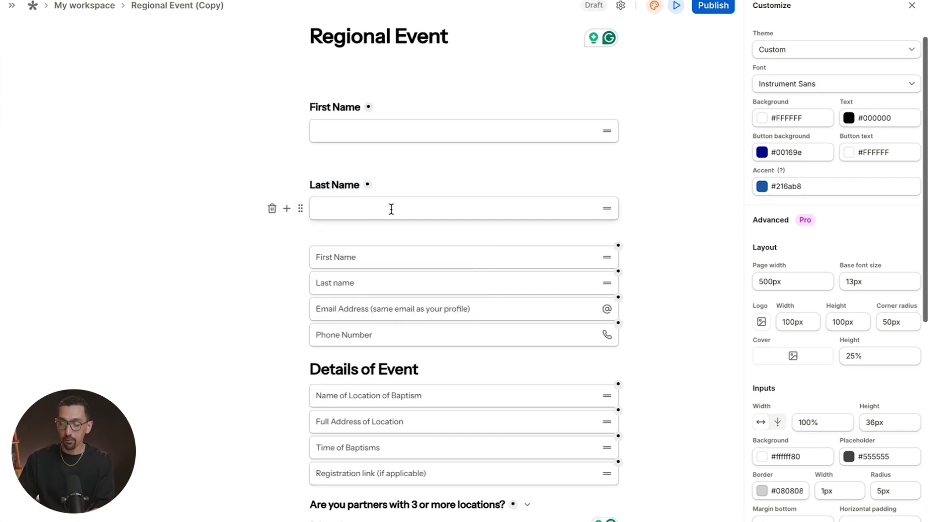
scroll(392, 209, "down", 8)
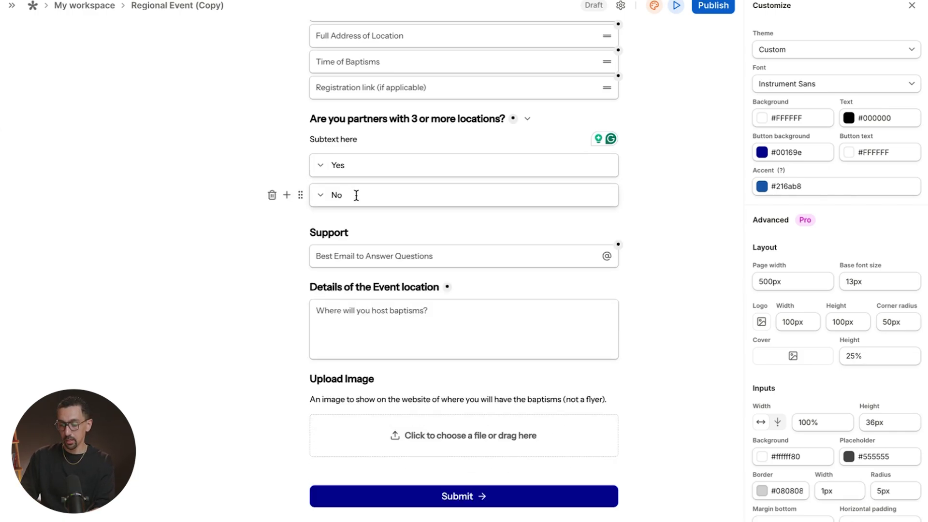
scroll(356, 194, "down", 2)
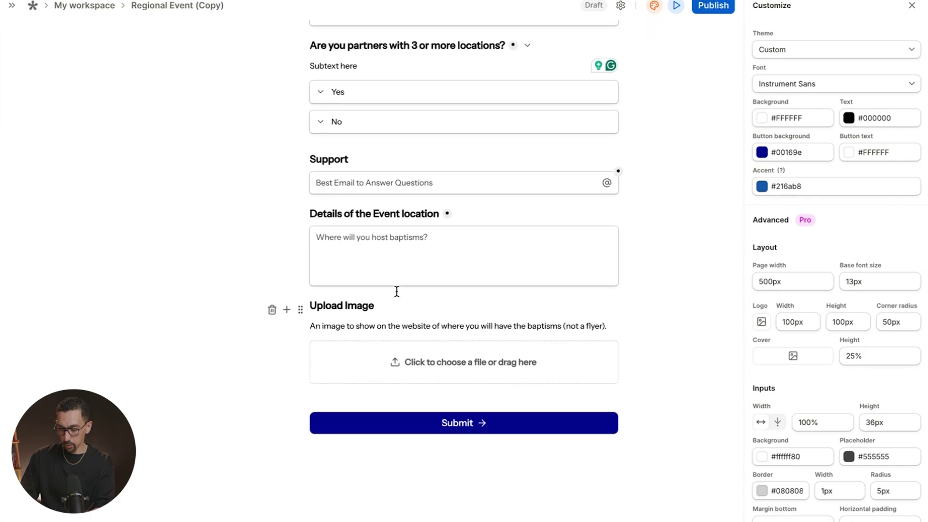
scroll(439, 220, "up", 10)
left_click(379, 234)
Step: Add a 'State' label below Last Name with a Dropdown question under it
key("Return")
key("Return")
type("State")
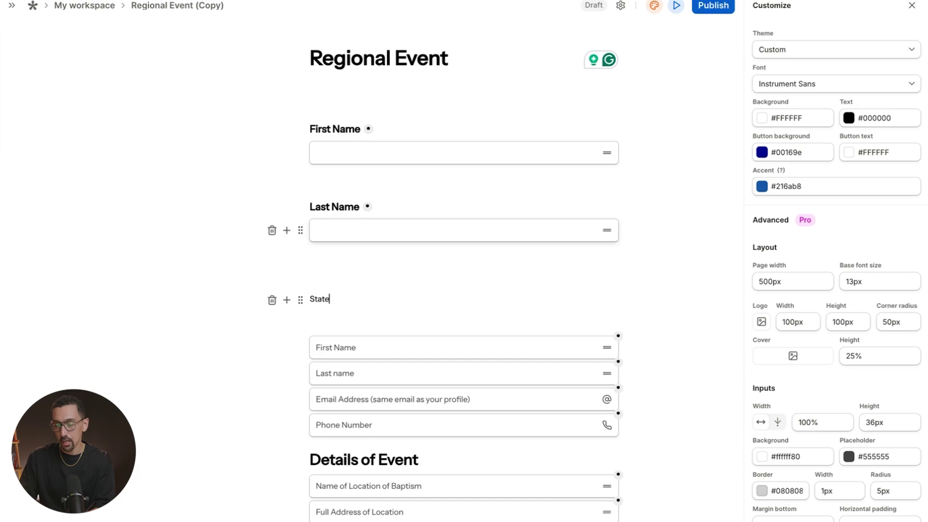
key("Return")
type("/")
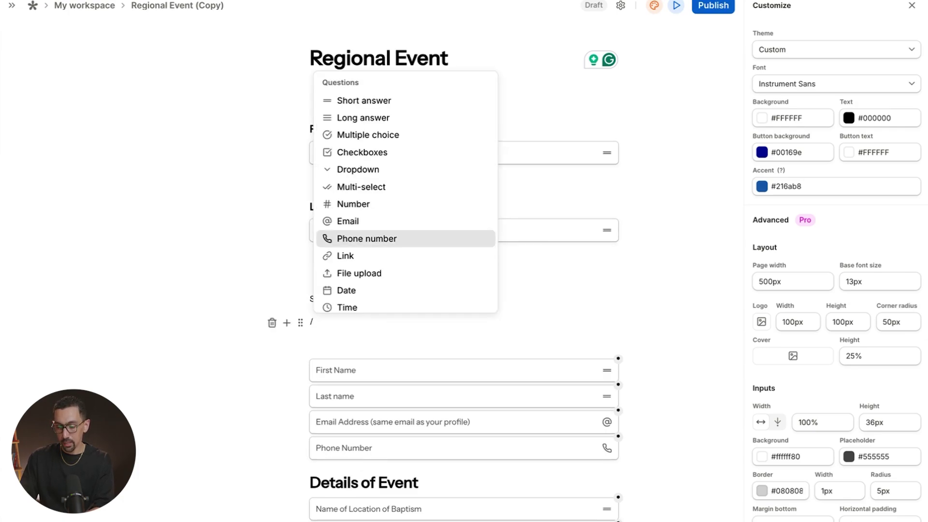
type("dro")
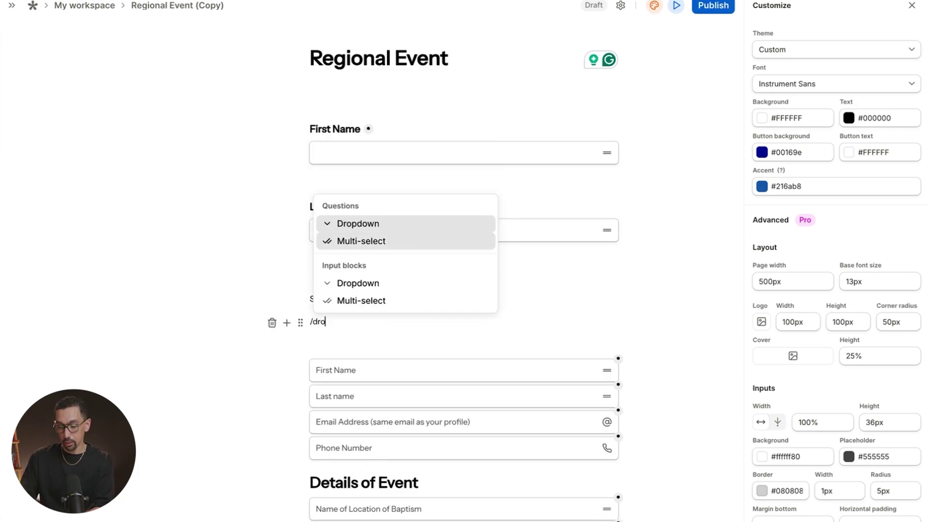
left_click(359, 285)
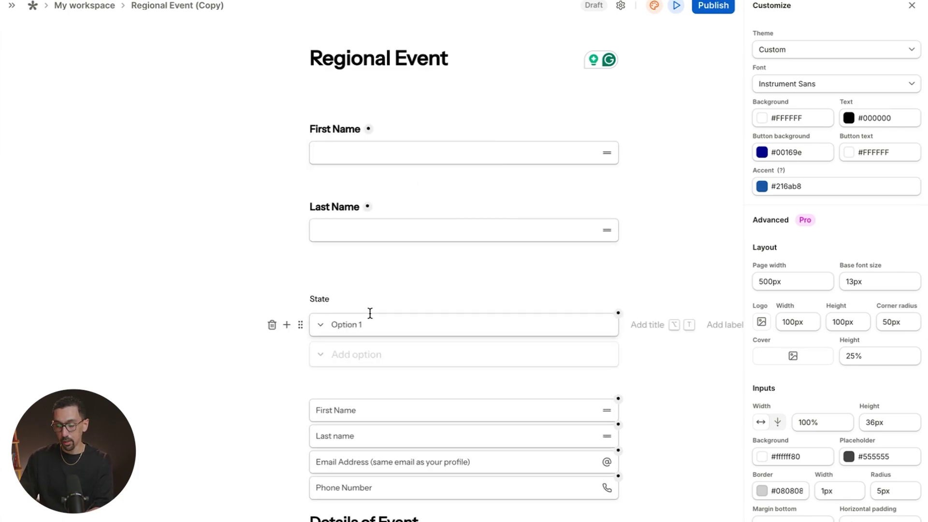
Step: Bulk-insert the US states, Alabama through Wyoming, as the dropdown's options
left_click(300, 326)
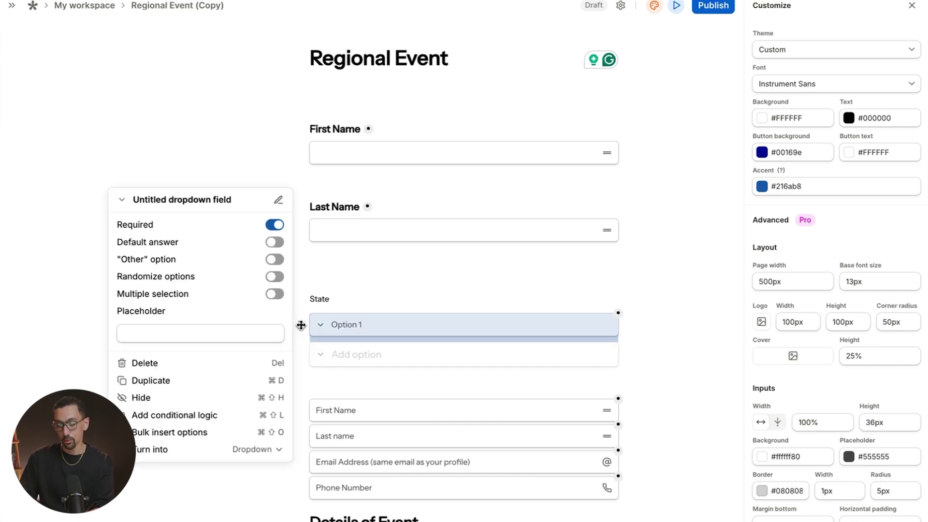
left_click(167, 434)
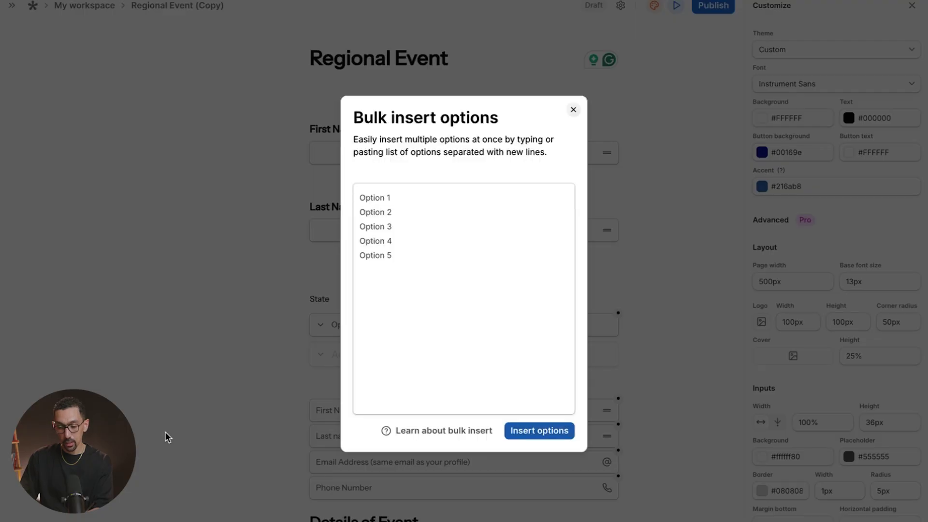
left_click(438, 291)
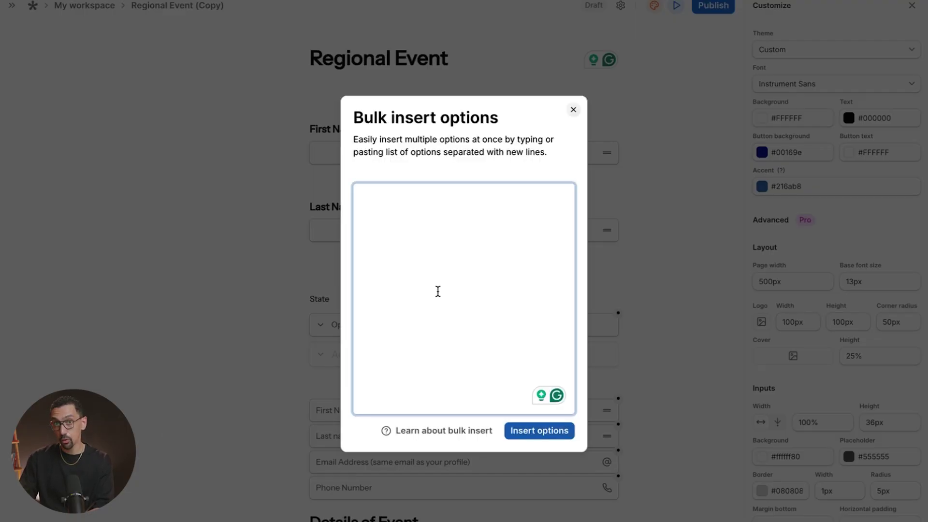
key("super+shift+v")
left_click_drag(812, 404, 454, 237)
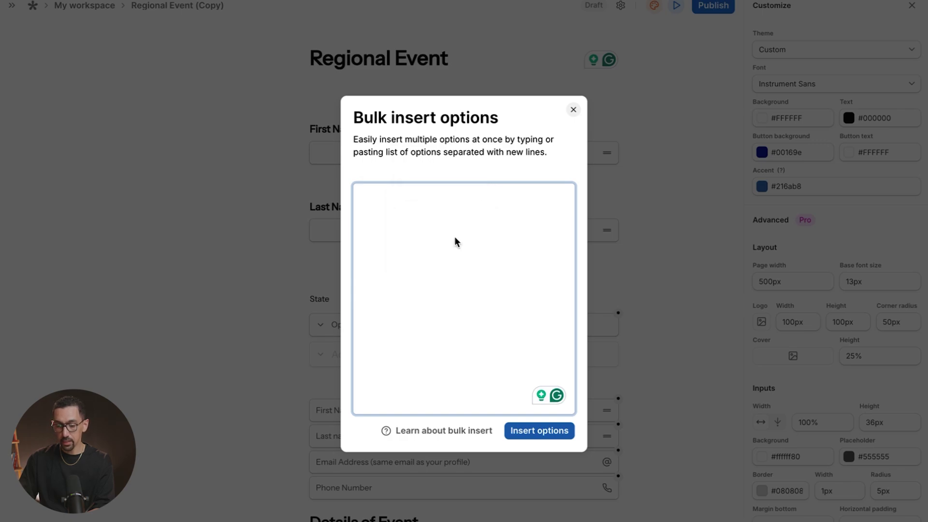
key("super+shift+v")
key("Return")
scroll(418, 230, "up", 10)
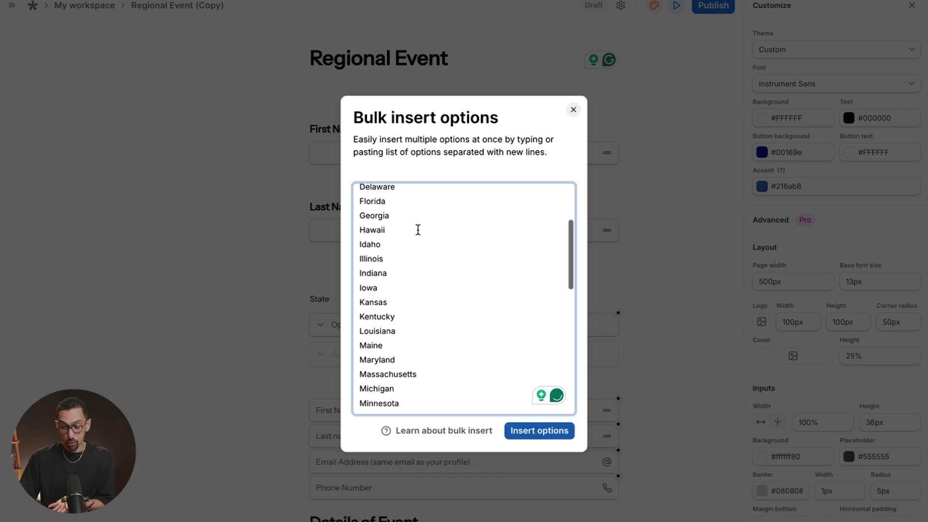
left_click(541, 429)
scroll(472, 325, "down", 1)
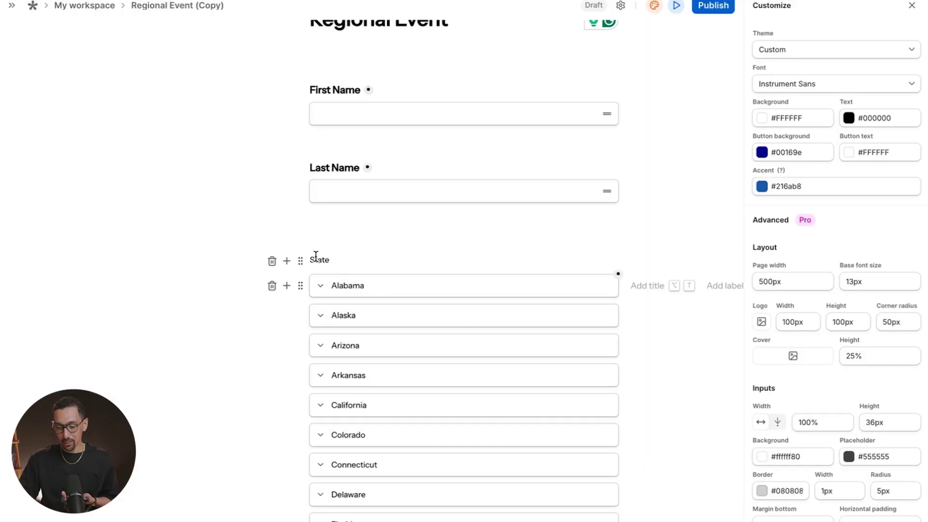
scroll(510, 135, "up", 3)
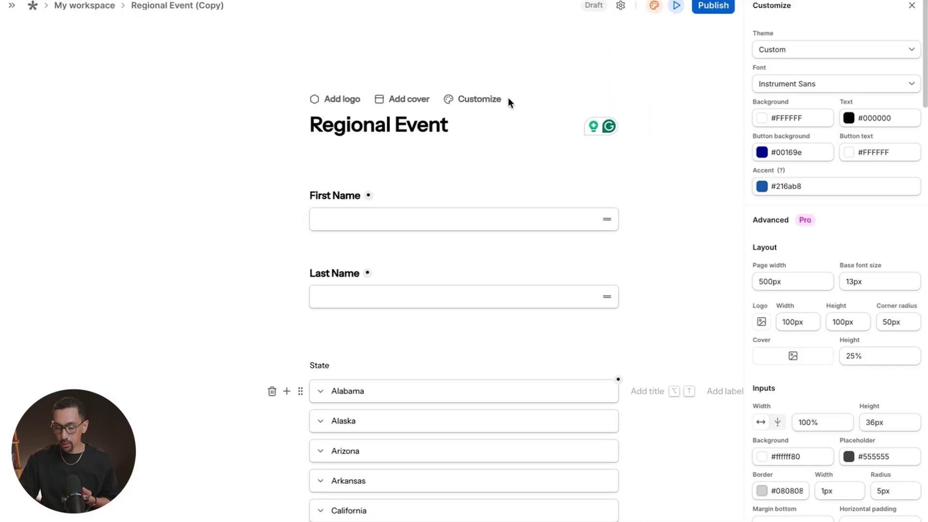
left_click(678, 7)
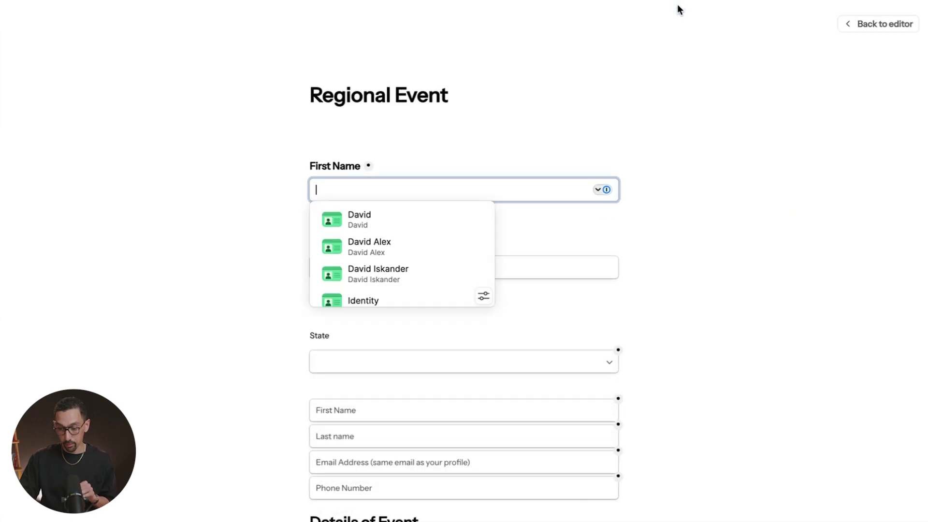
scroll(458, 271, "down", 2)
left_click(363, 266)
left_click(354, 166)
left_click(346, 265)
key("BackSpace")
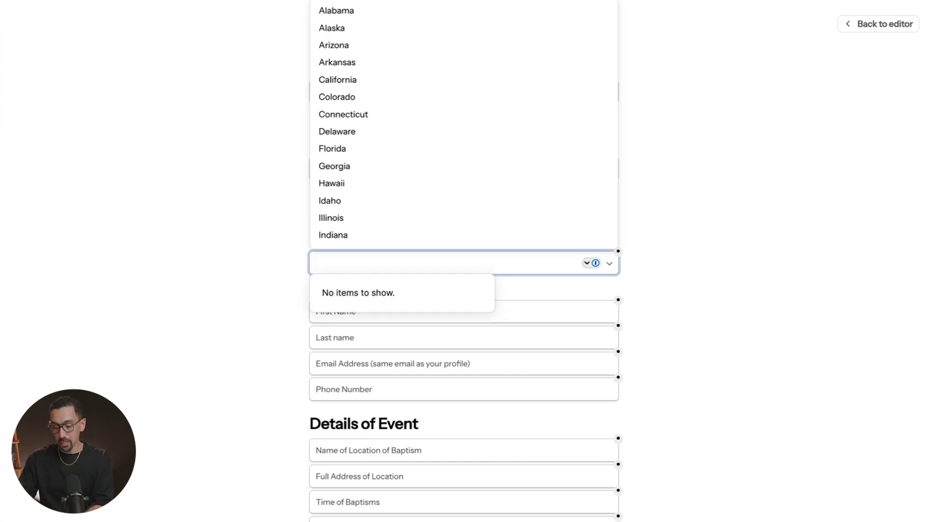
type("Cali")
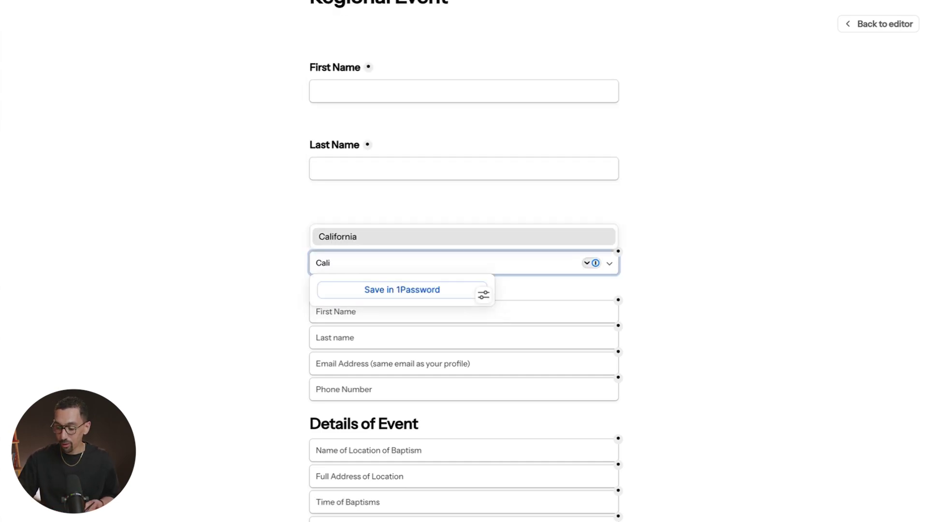
key("Return")
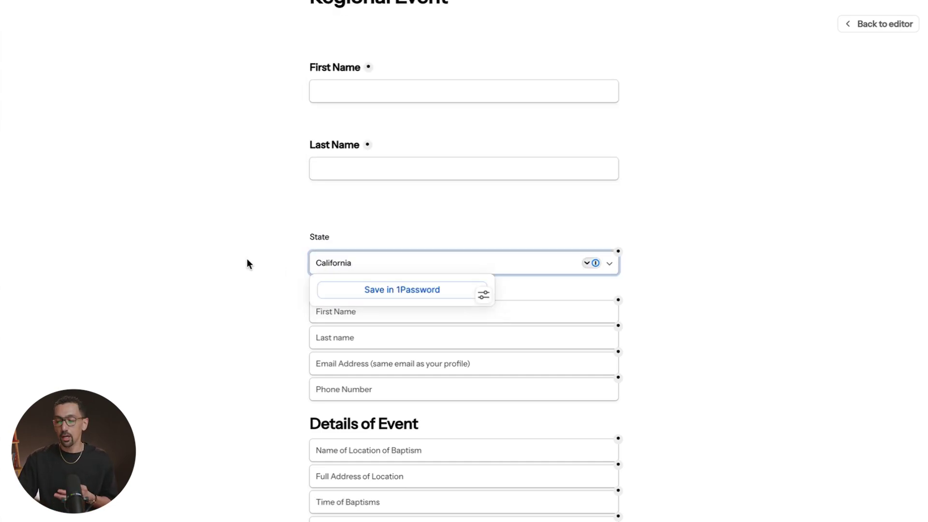
left_click(228, 249)
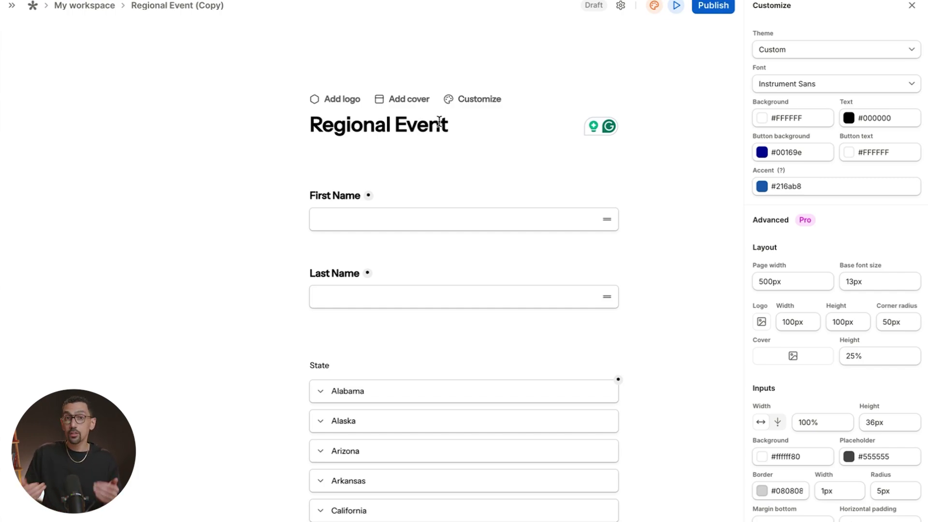
Step: Insert a dropdown question below Last Name with two placeholder options, Yes and No
key("Return")
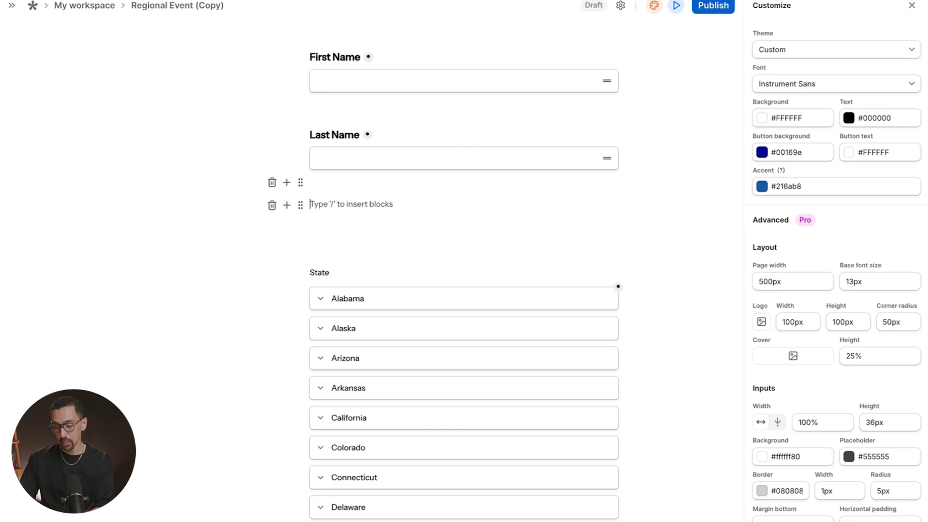
type("/")
left_click(357, 311)
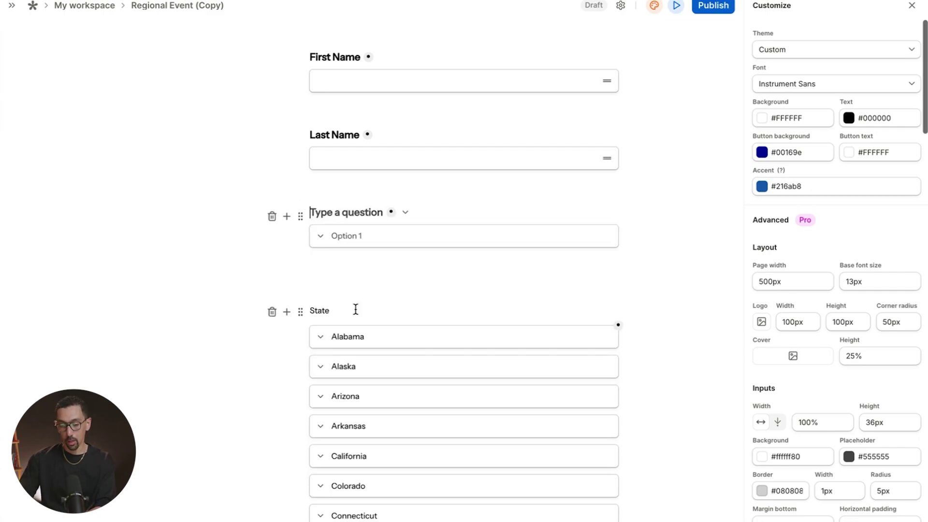
left_click(341, 236)
type("Yes")
key("Return")
type("No")
Step: Rename the options to Written and Video and title the question 'Type of Response'
left_click(343, 205)
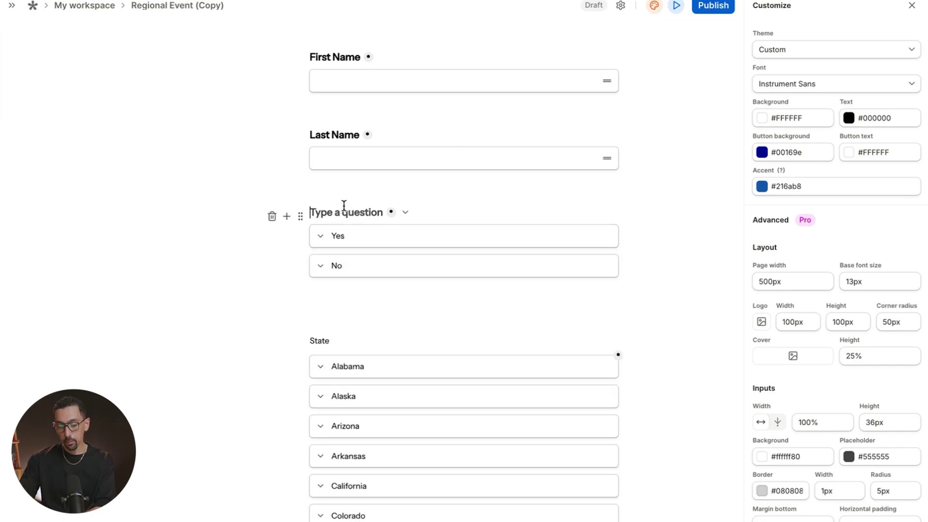
left_click(356, 235)
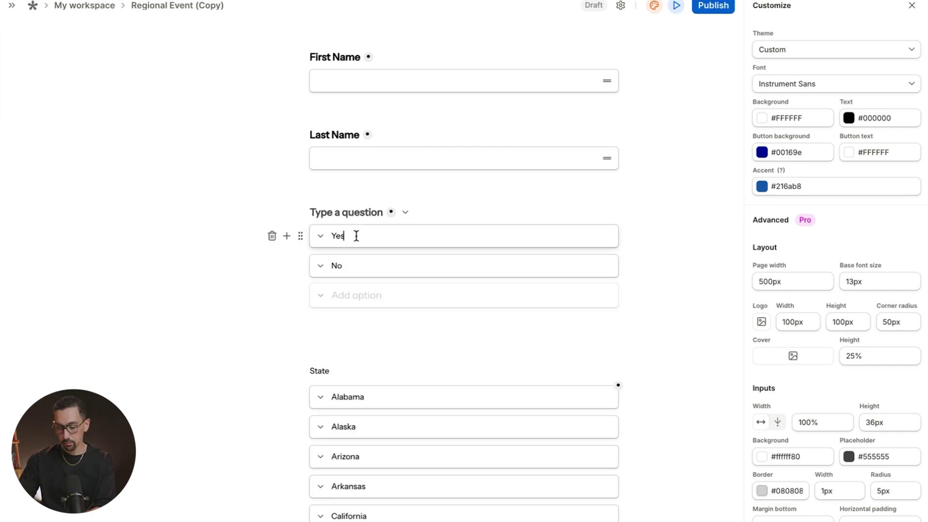
double_click(356, 235)
type("Written")
key("Tab")
key("BackSpace")
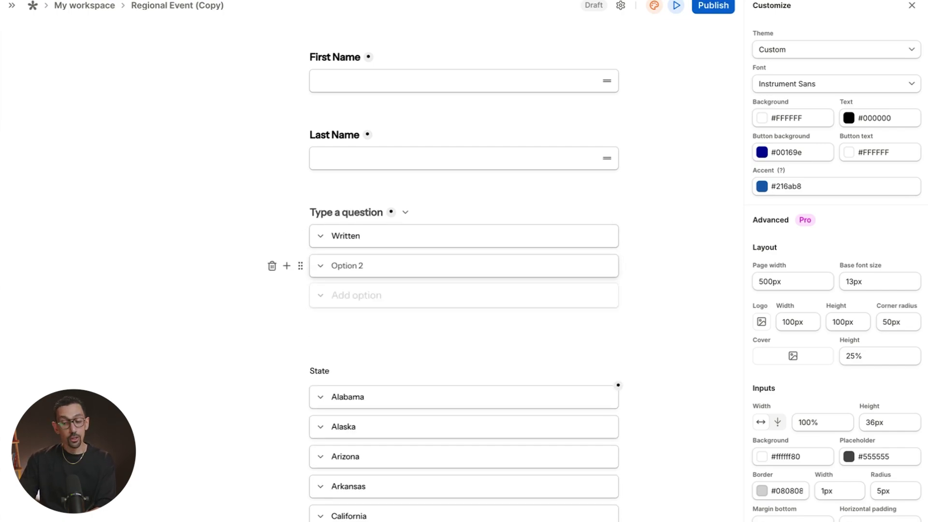
type("Video")
left_click(331, 212)
type("Type of Response")
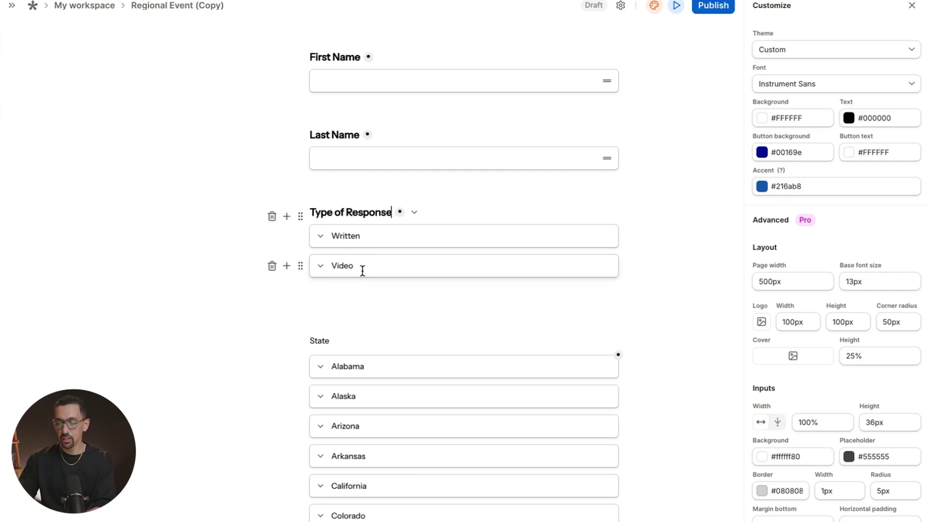
left_click(361, 296)
Step: Insert a conditional logic block: When Type of Response is Written
type("/cond")
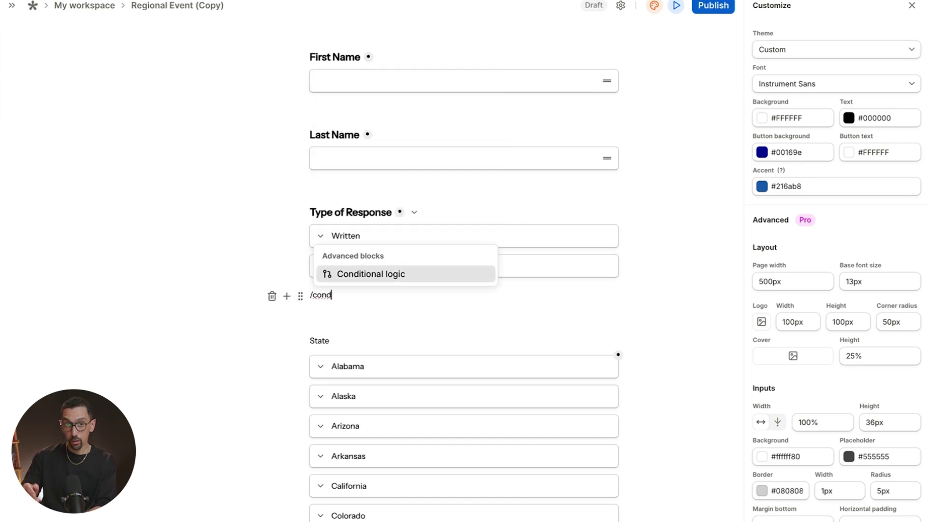
key("Return")
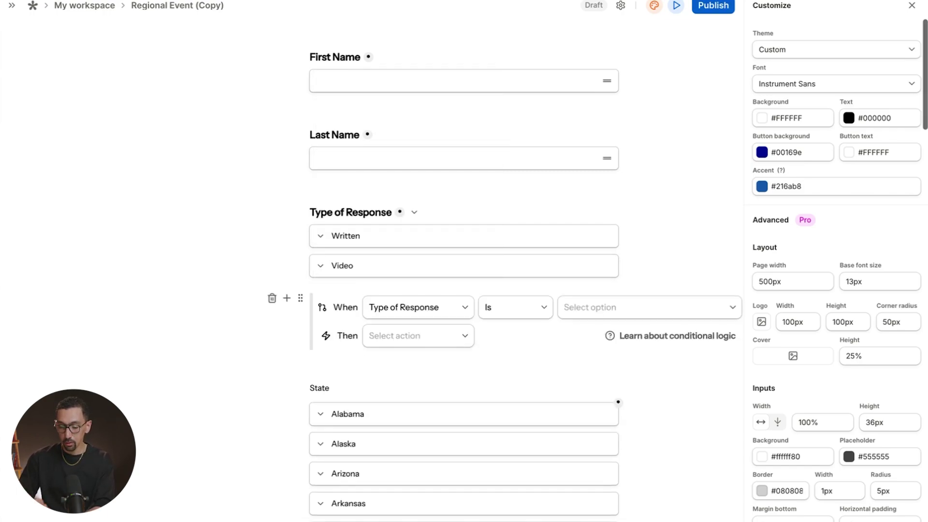
left_click(378, 312)
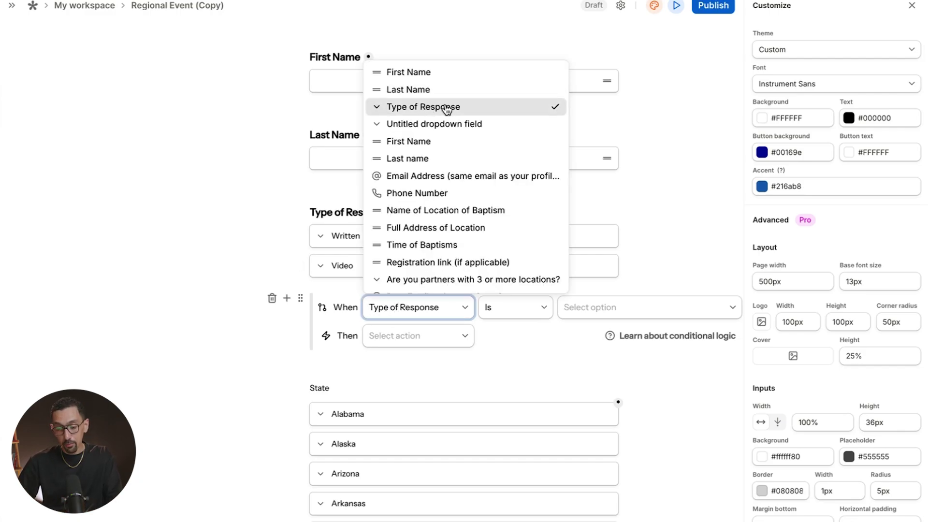
left_click(513, 302)
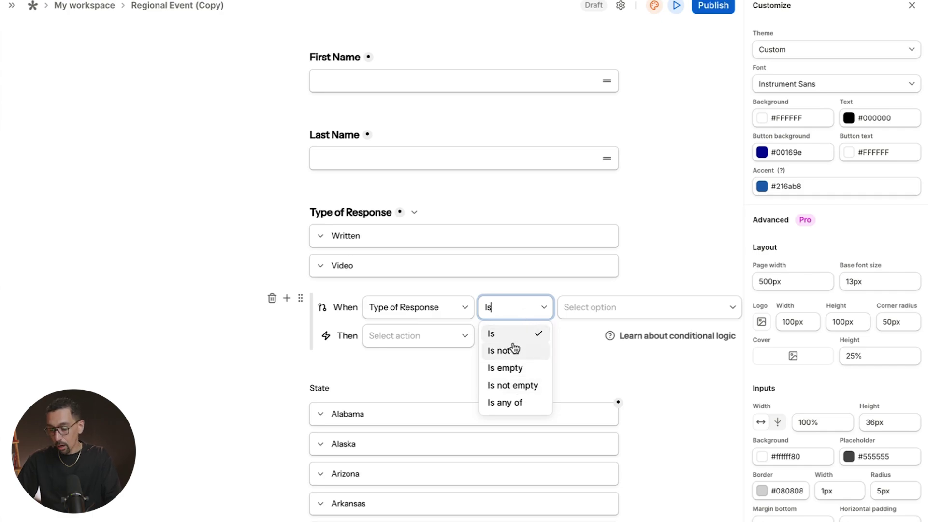
left_click(588, 309)
left_click(598, 310)
left_click(582, 334)
Step: Add a long-answer block below the condition using /long
left_click(353, 364)
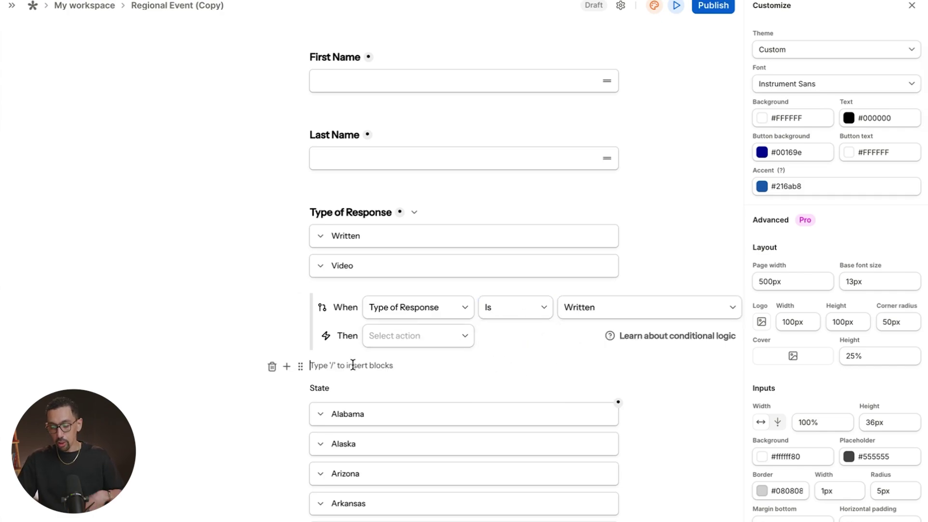
key("Return")
key("Return")
key("Up")
key("Up")
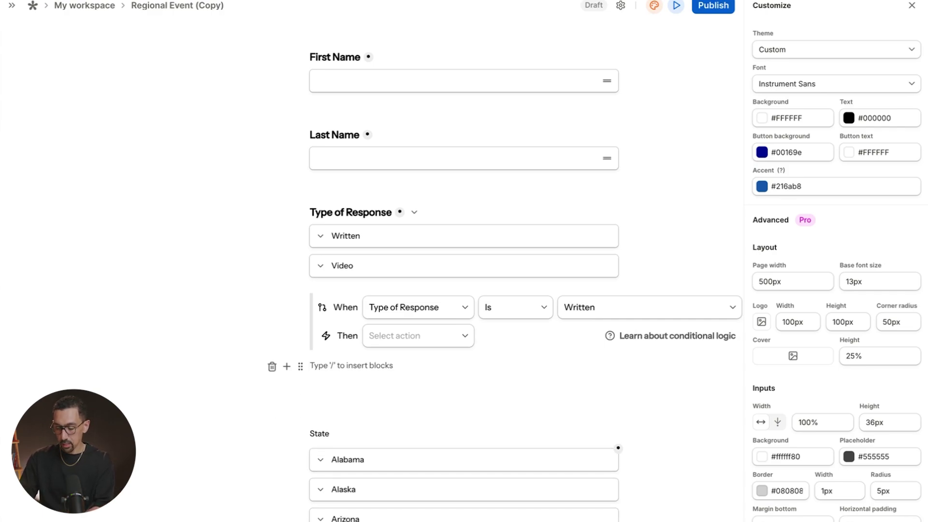
type("/long")
key("Down")
key("Return")
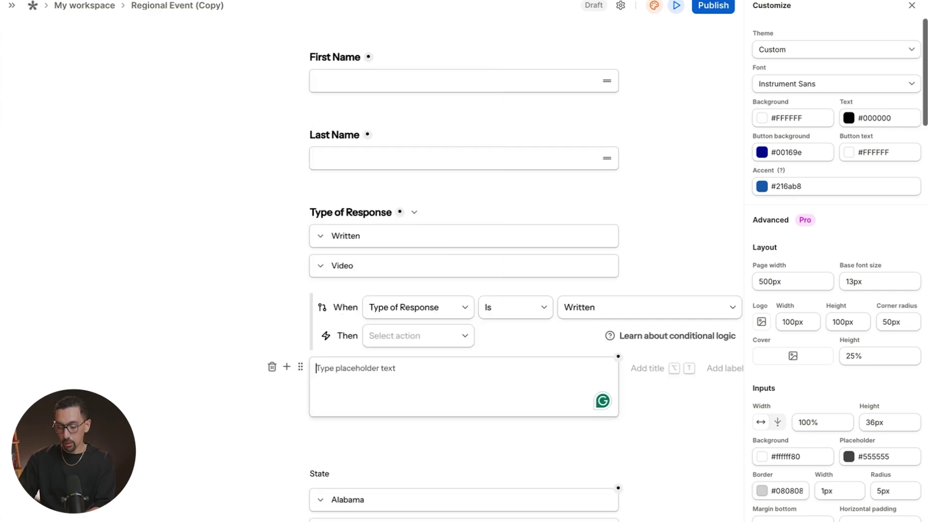
Step: Set the condition's action to Show blocks and label the long-answer box 'Written Story'
left_click(399, 335)
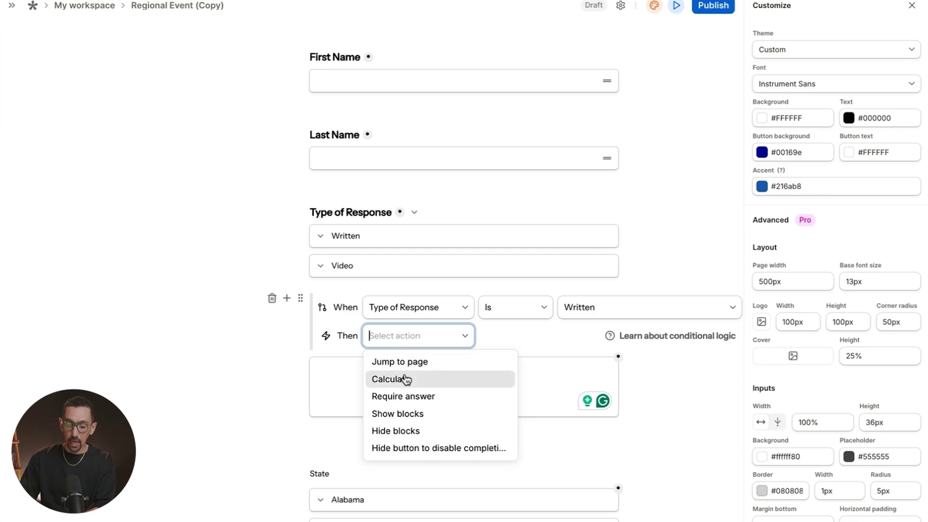
left_click(411, 413)
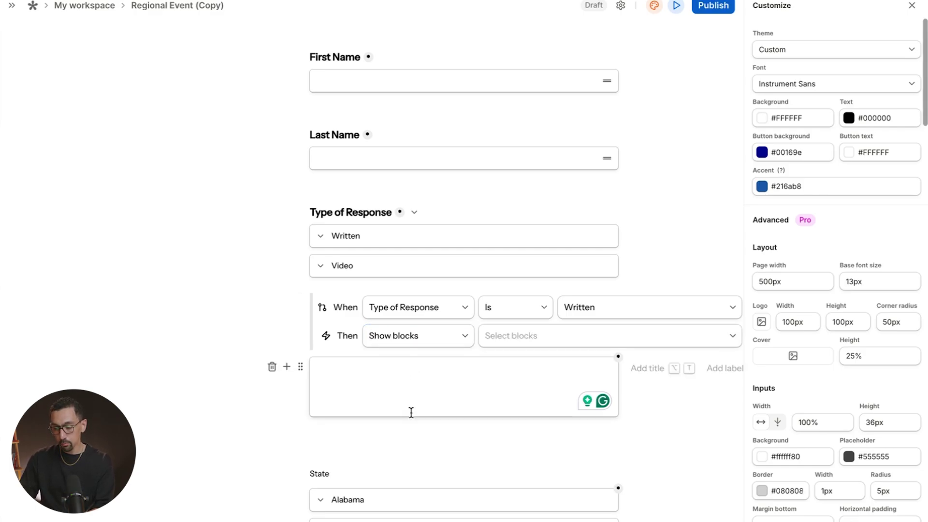
left_click(527, 337)
left_click(356, 373)
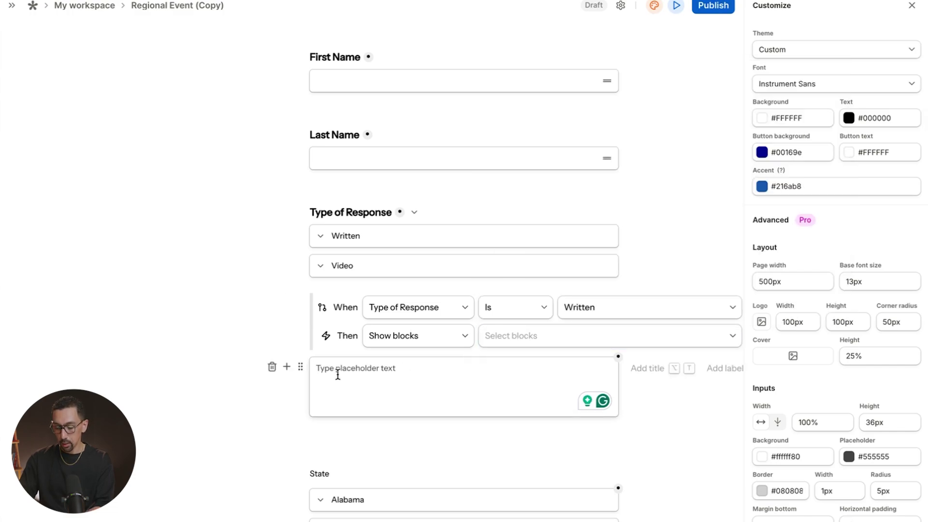
type("Written Sot")
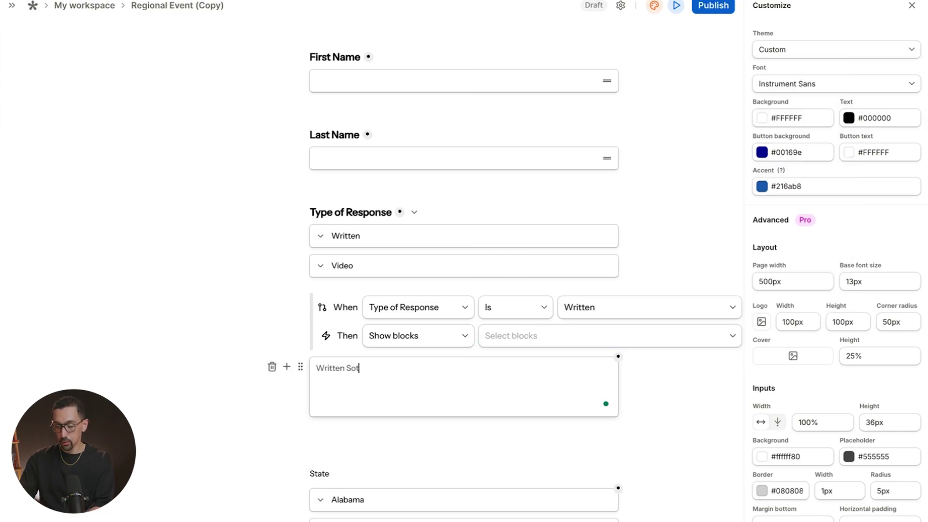
key("BackSpace")
key("BackSpace")
type("tory")
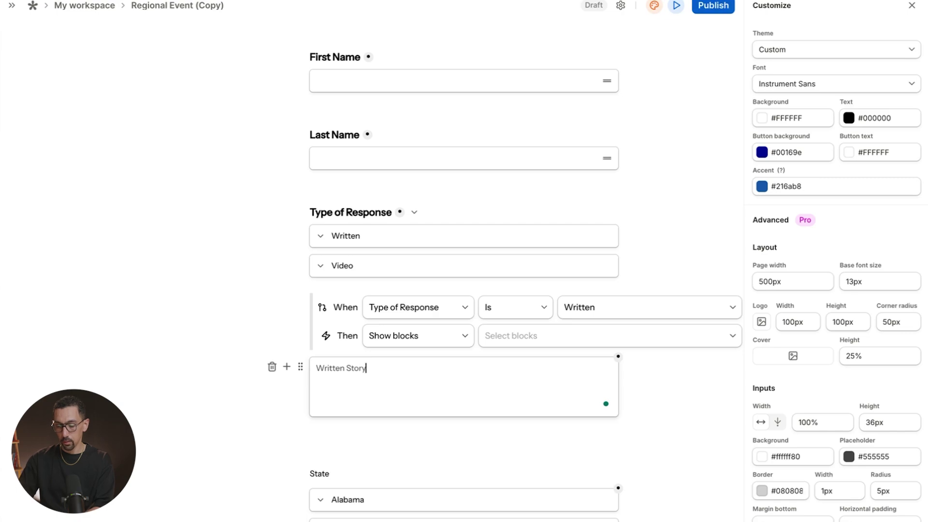
Step: Choose Written Story as the block to show and hide that field by default
left_click(301, 368)
left_click(526, 366)
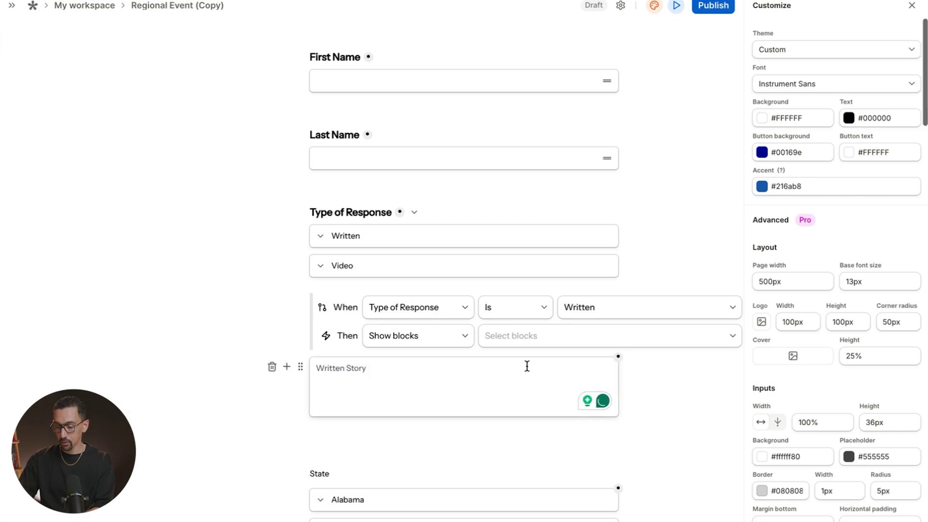
left_click(516, 335)
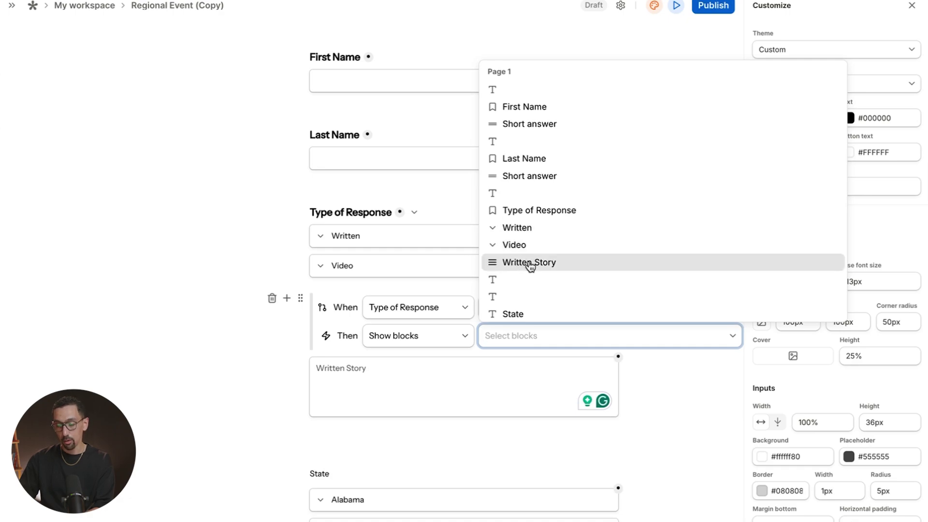
left_click(530, 264)
left_click(245, 361)
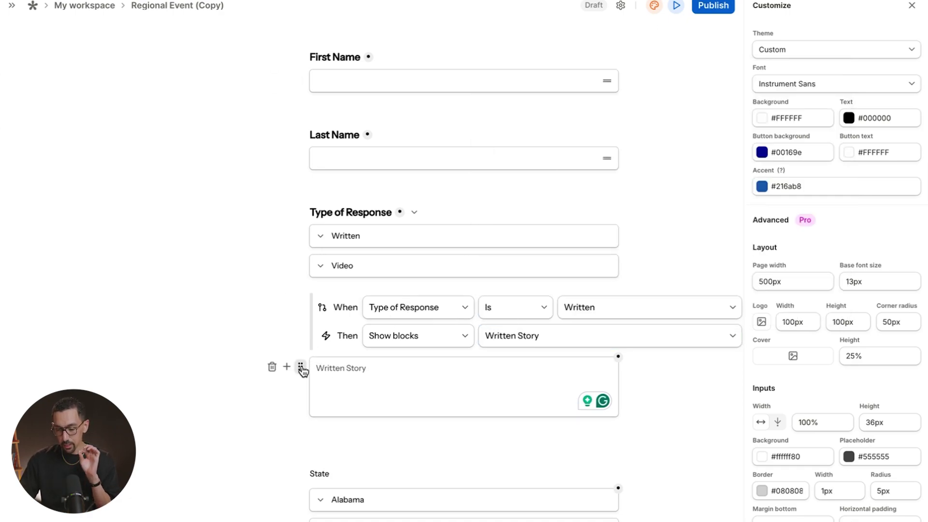
left_click(302, 369)
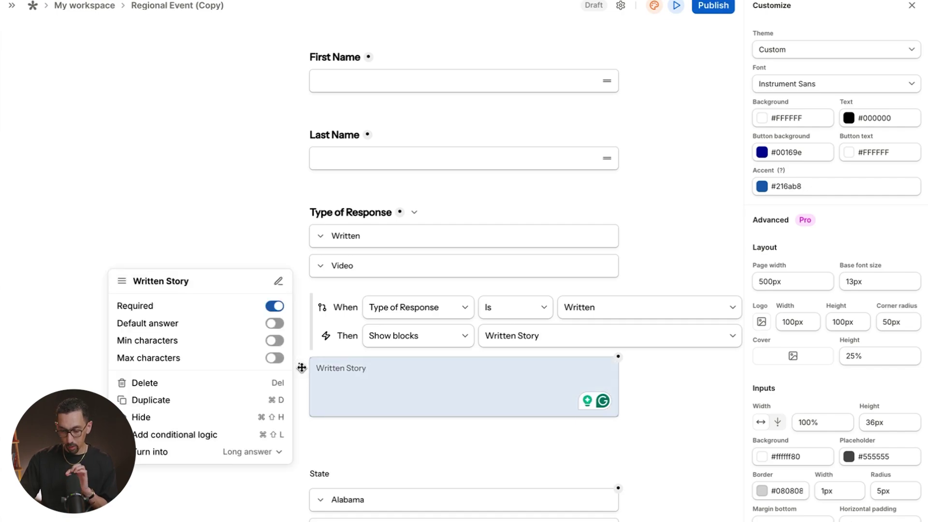
left_click(230, 418)
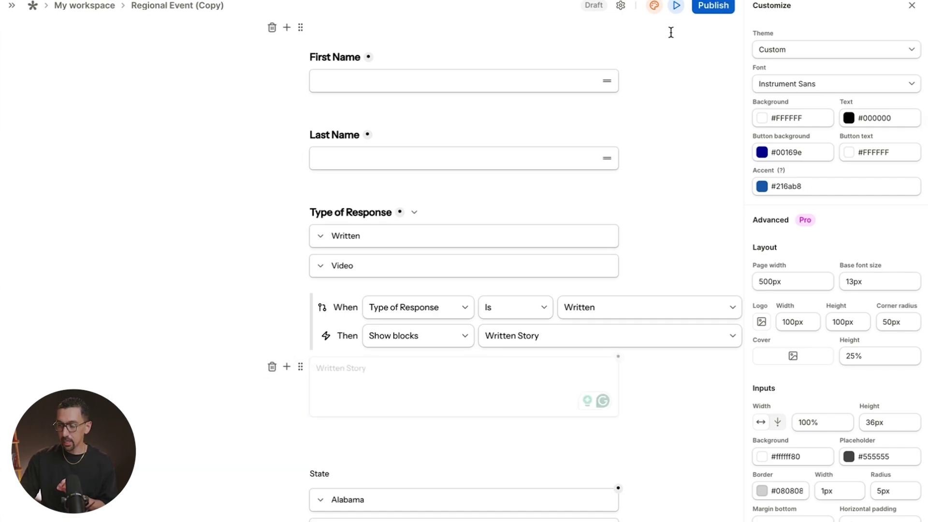
Step: Preview the form and answer Written for Type of Response to reveal Written Story
left_click(676, 6)
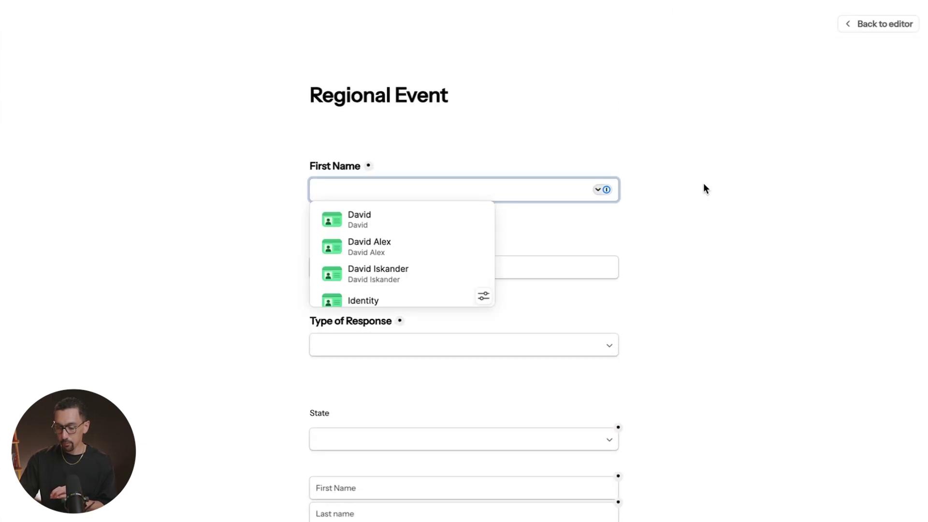
scroll(703, 188, "down", 3)
left_click(358, 209)
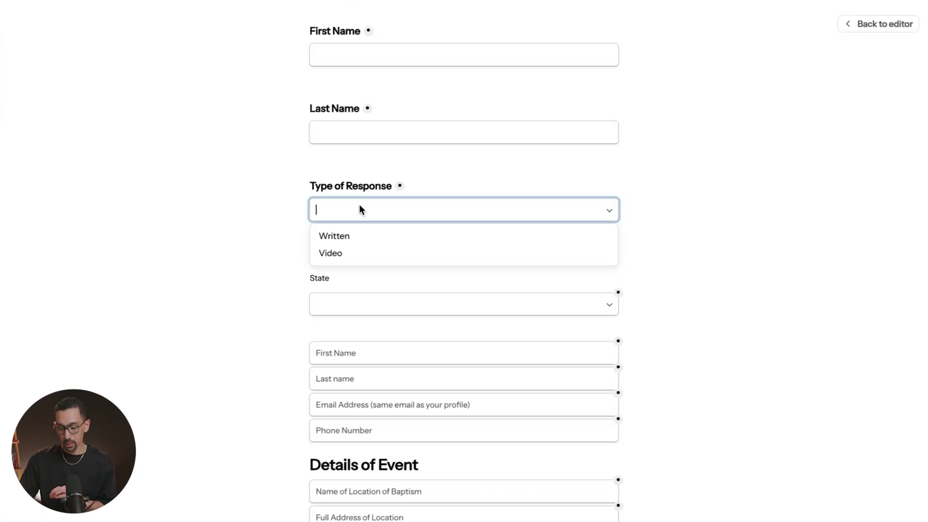
left_click(344, 235)
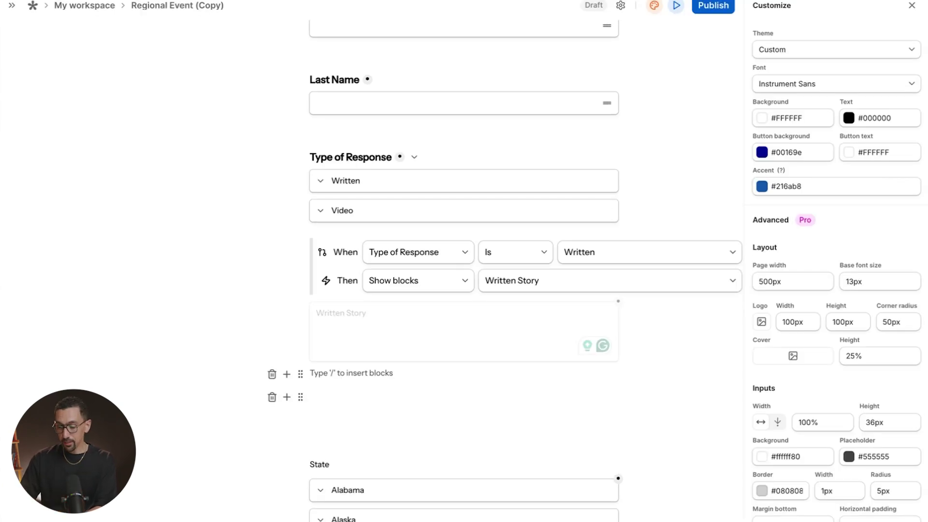
Step: Insert a File upload block using /up
type("/")
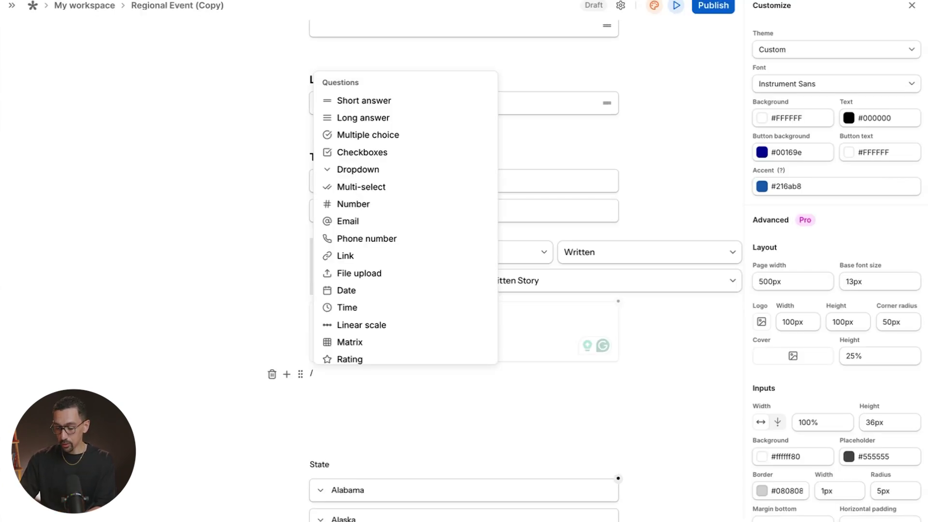
type("up")
key("Down")
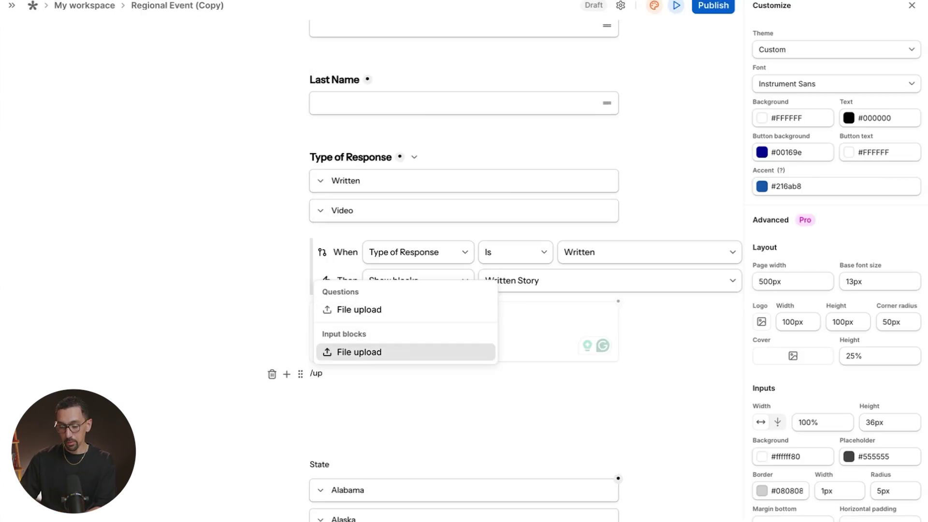
key("Return")
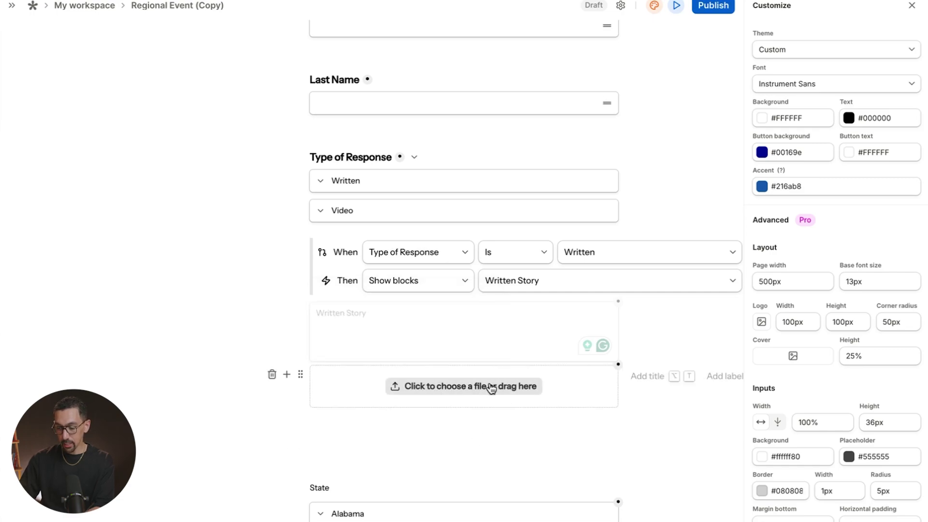
key("Escape")
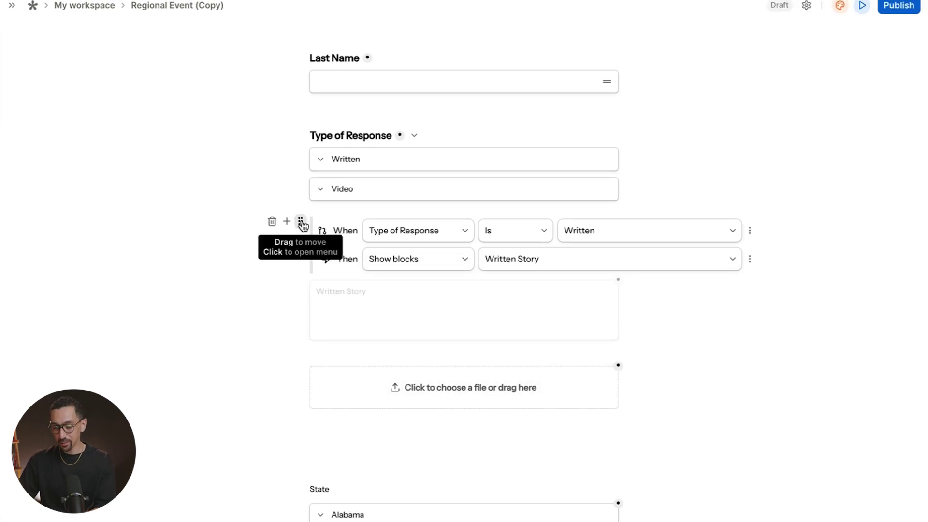
Step: Duplicate the condition block and move the copy below the Written Story field
left_click(301, 223)
key("super+d")
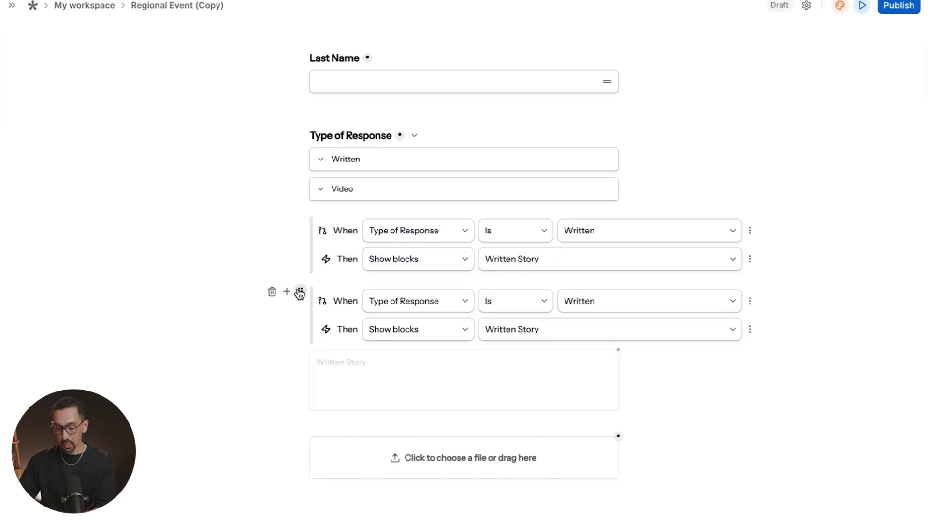
left_click_drag(300, 293, 344, 401)
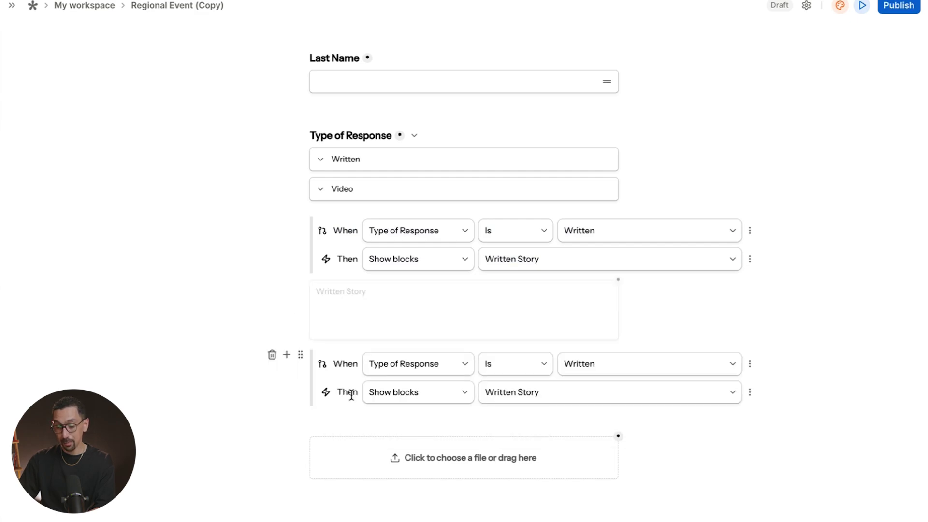
left_click(346, 416)
key("BackSpace")
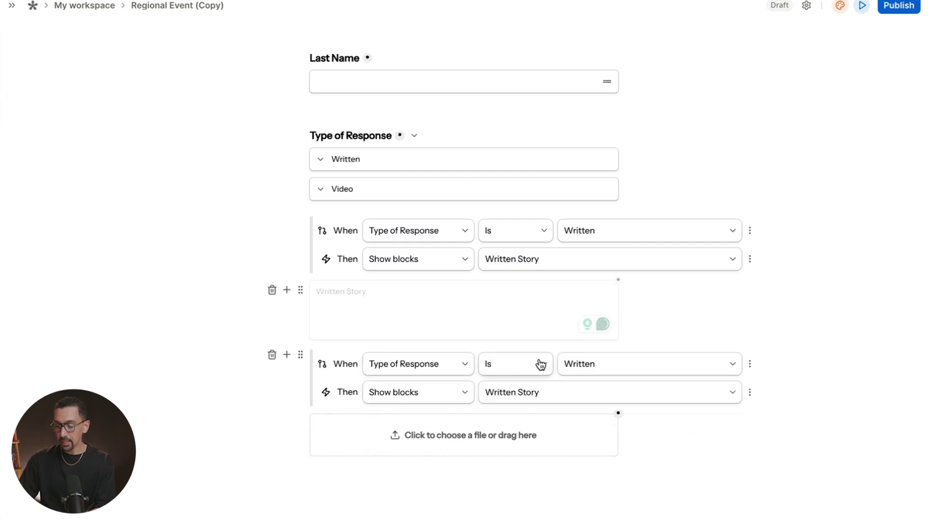
Step: Set the copied rule to Is Video showing File upload only, and hide the upload field
left_click(595, 364)
left_click(586, 408)
left_click(508, 395)
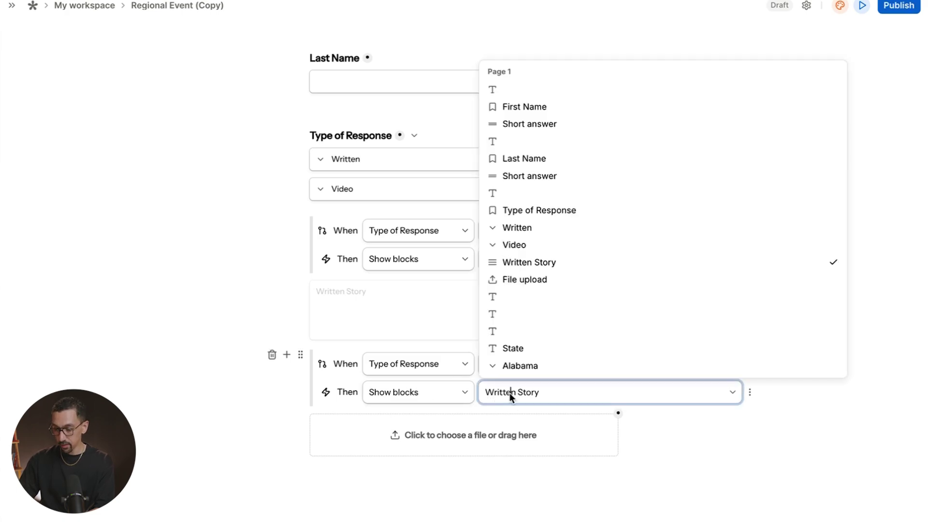
left_click(530, 285)
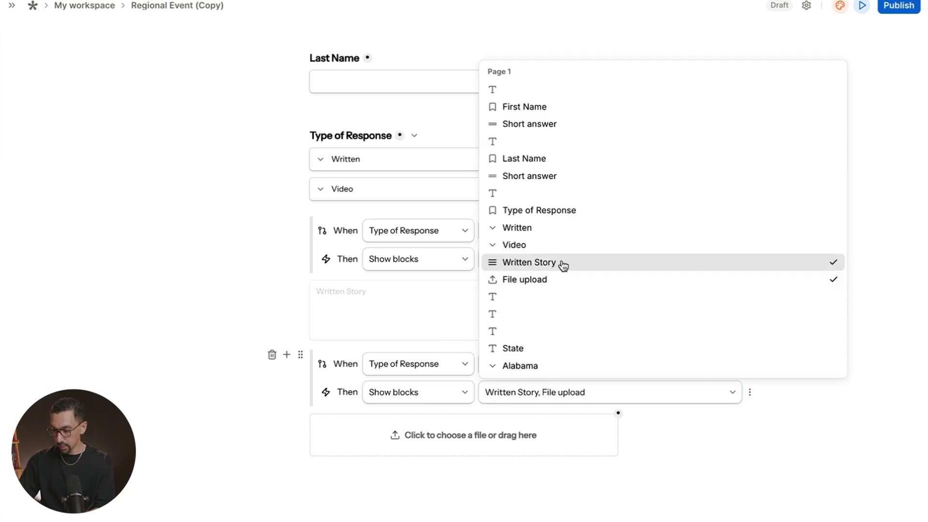
left_click(540, 263)
left_click(254, 368)
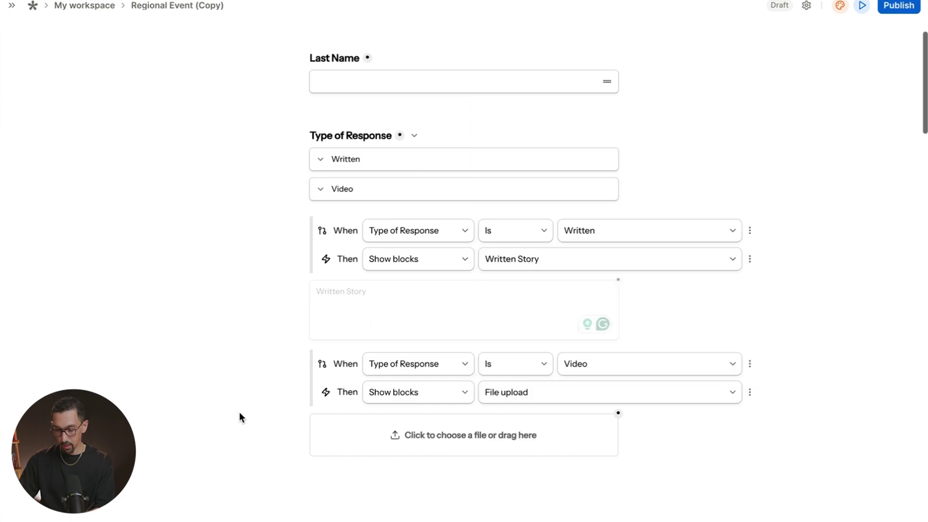
left_click(300, 424)
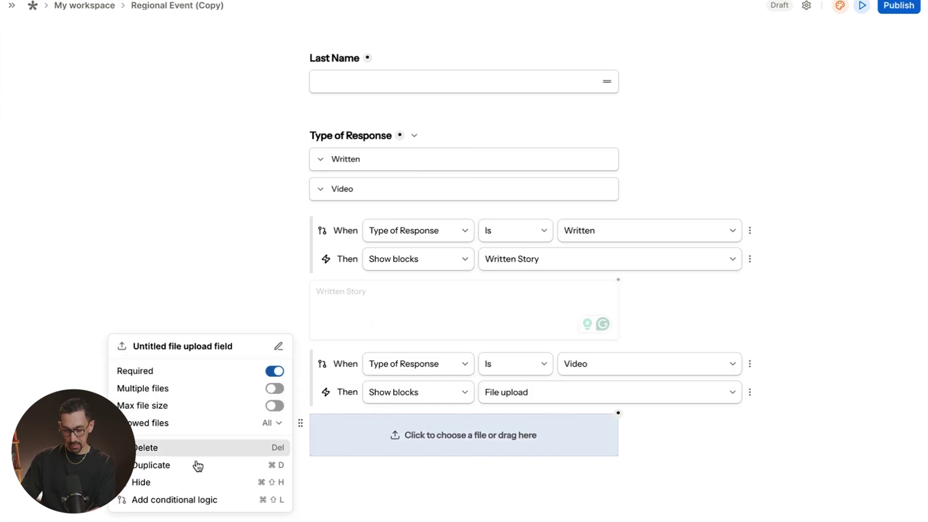
left_click(187, 483)
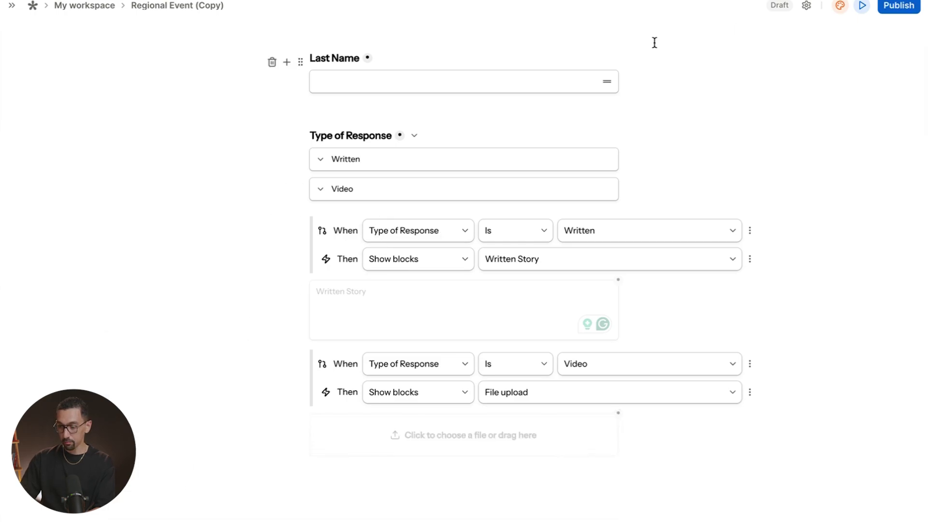
Step: Preview the form, pick Written then Video for Type of Response to see the file upload appear
left_click(862, 5)
scroll(256, 363, "down", 2)
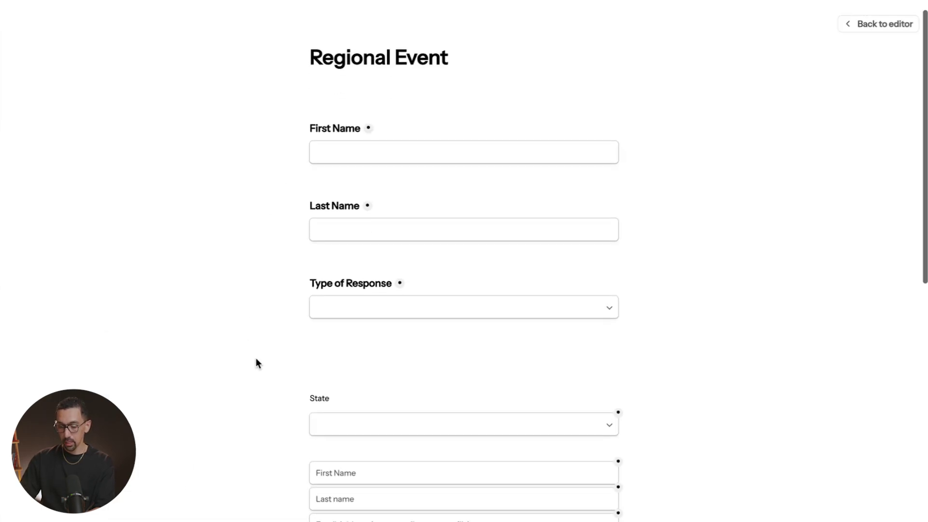
left_click(358, 246)
left_click(352, 274)
left_click(348, 246)
left_click(350, 290)
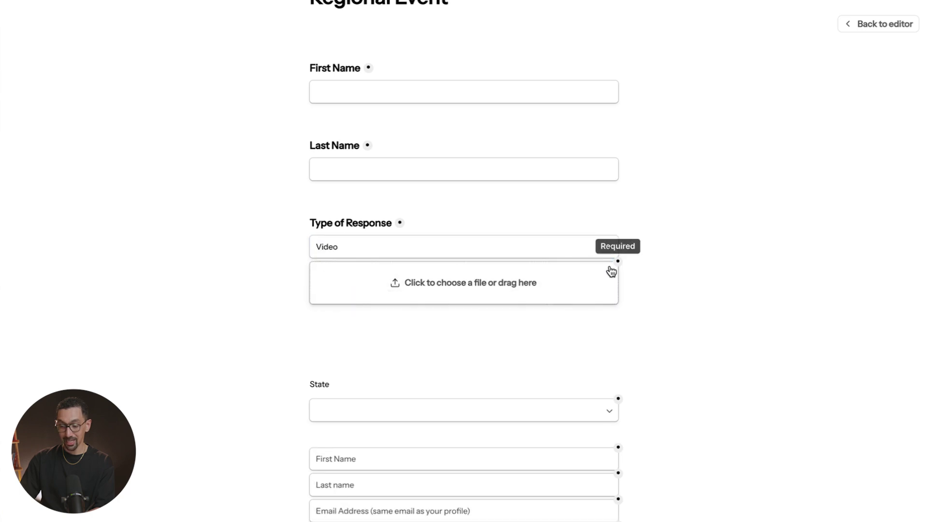
mouse_move(616, 270)
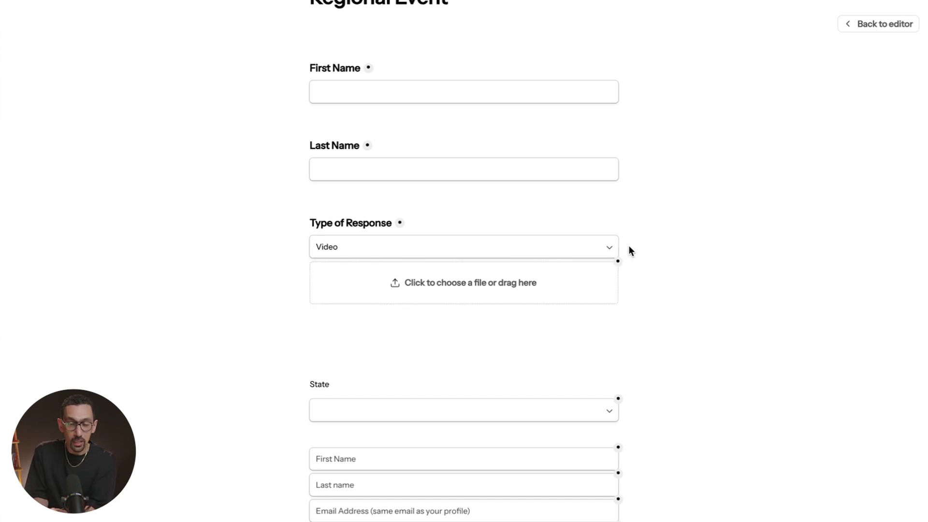
Step: Return to the editor to review the When/Then rules, then publish the Regional Event form
left_click(877, 25)
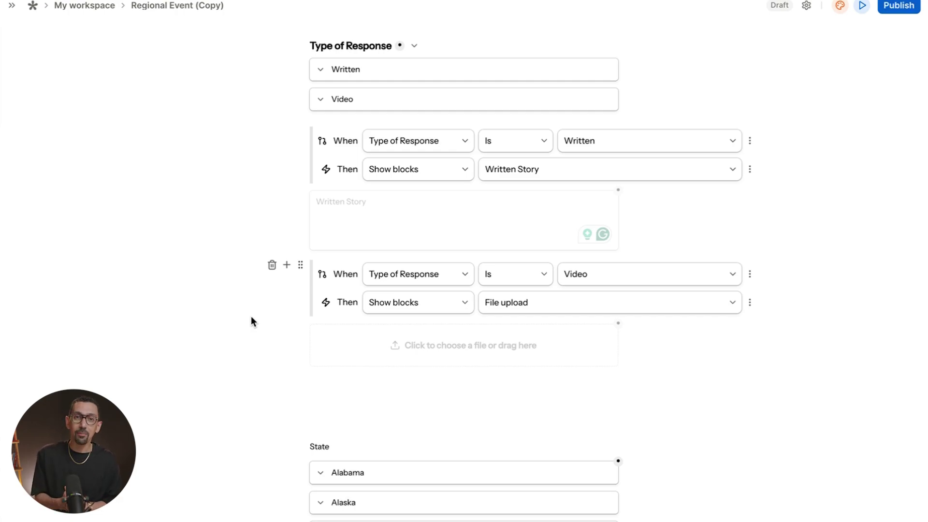
left_click(900, 7)
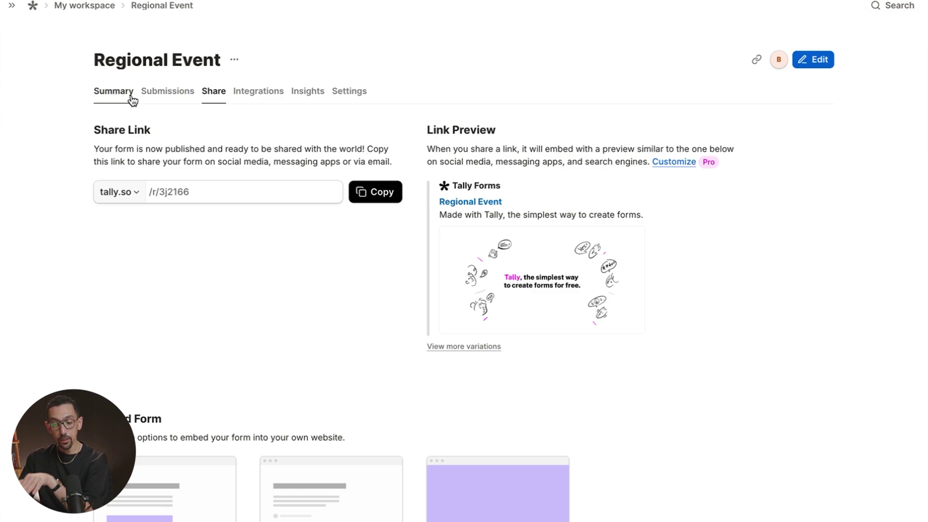
Step: Open the Submissions tab to see that no submissions exist yet
left_click(171, 97)
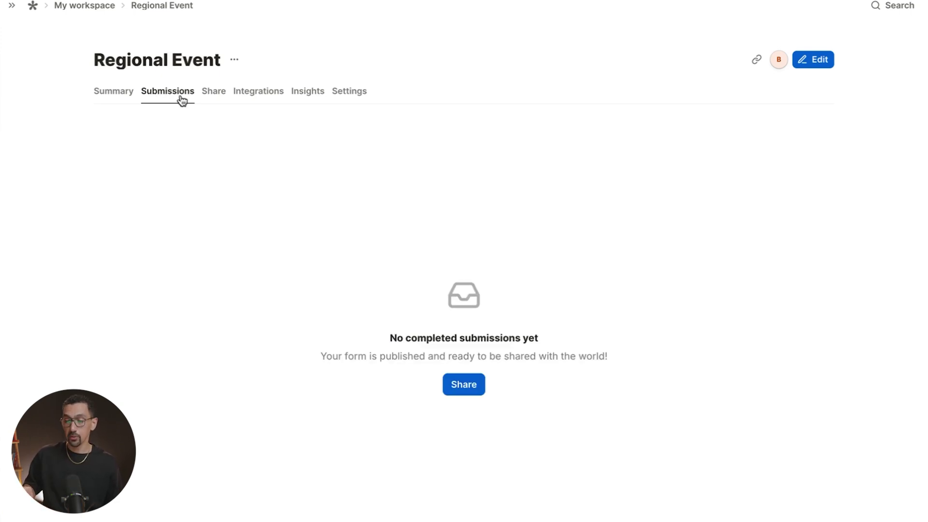
Step: Go to the Share tab, select the tally.so share link and look over the Embed Form options
left_click(213, 96)
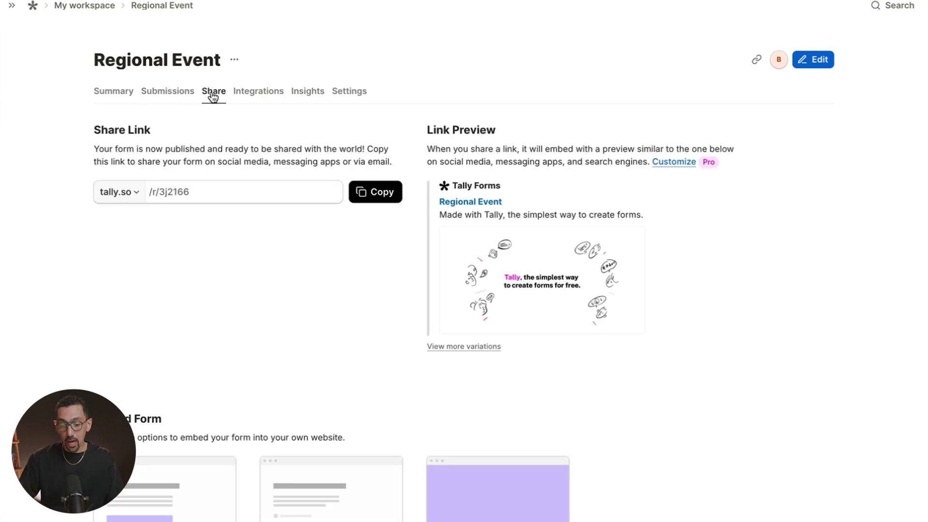
left_click(148, 202)
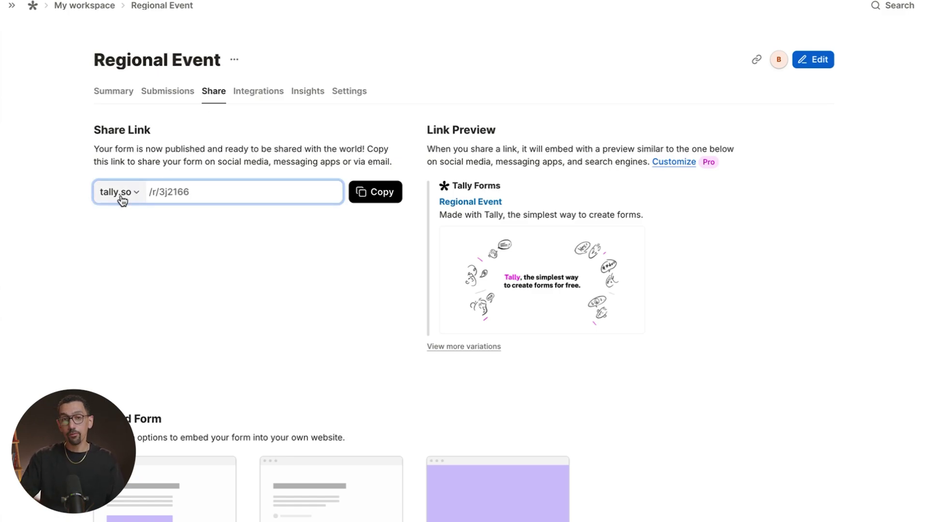
scroll(189, 215, "down", 5)
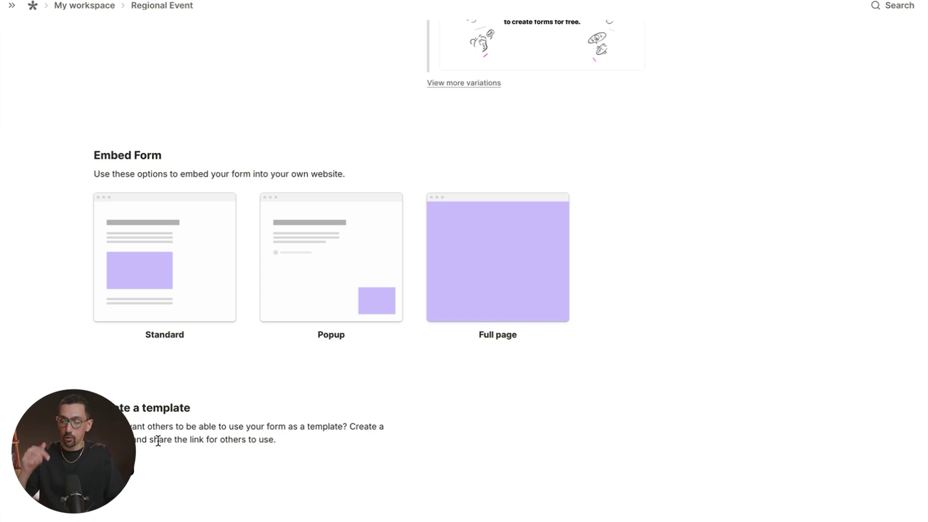
scroll(158, 440, "up", 5)
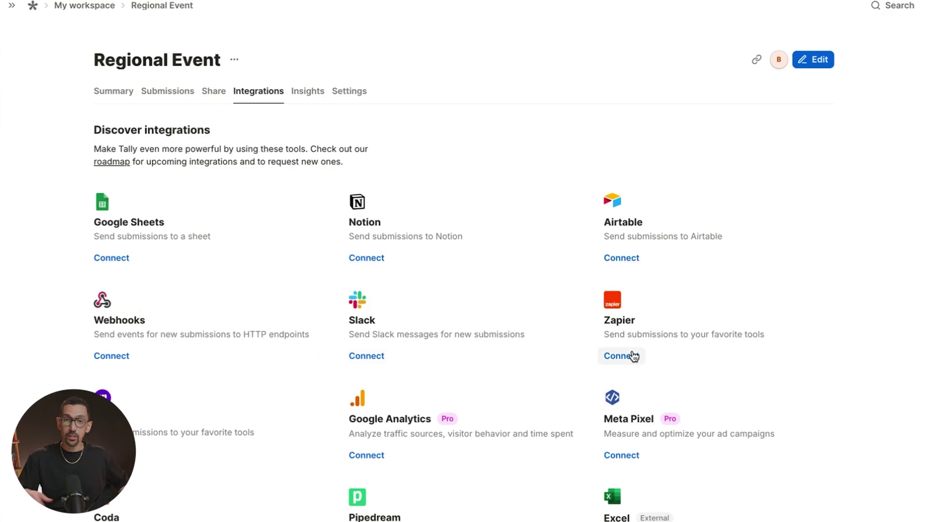
Step: Scroll through the list of available integrations such as Google Sheets, Notion and Zapier
scroll(633, 356, "down", 6)
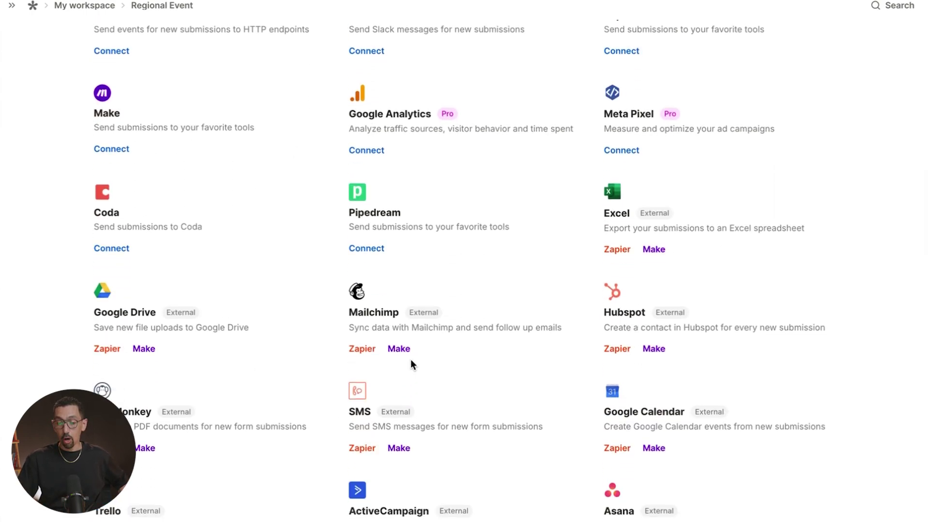
scroll(428, 333, "down", 2)
scroll(343, 287, "up", 1)
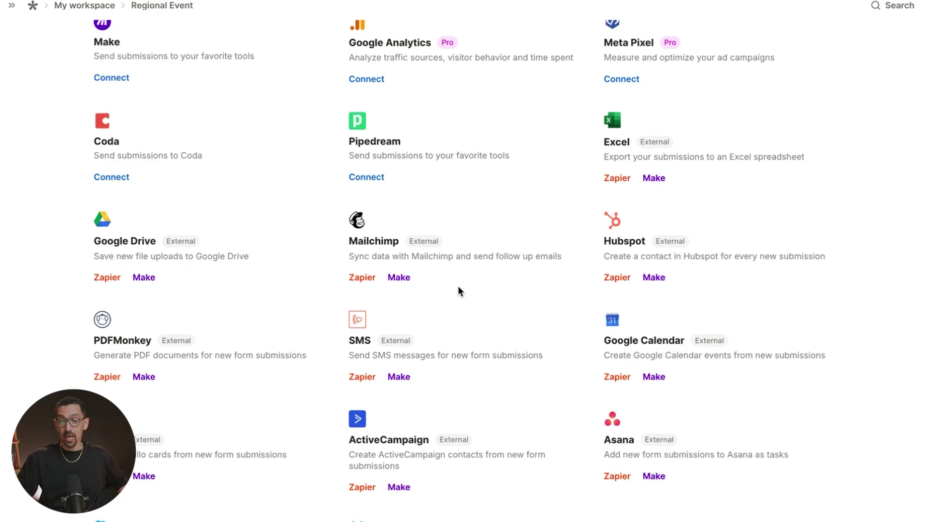
scroll(457, 286, "up", 6)
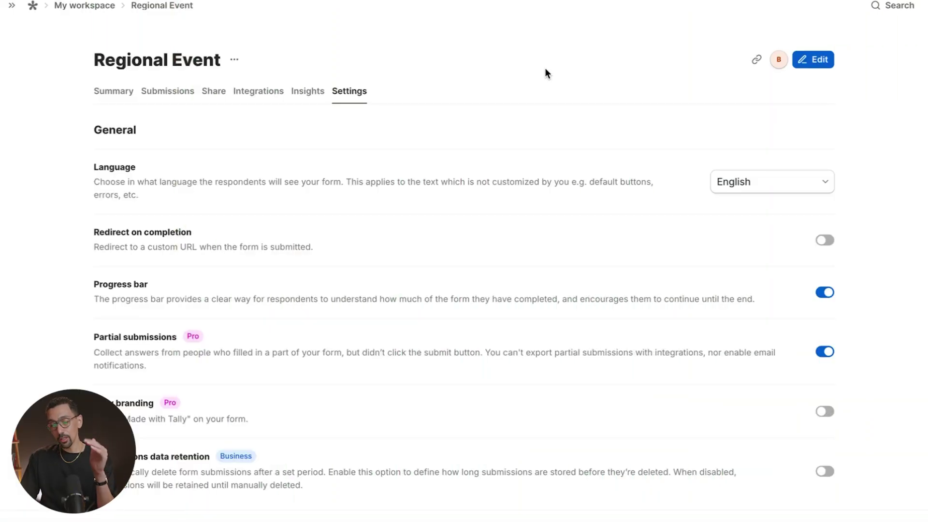
Step: Scroll through the general, email, access and behavior sections of the Settings page
scroll(542, 163, "down", 3)
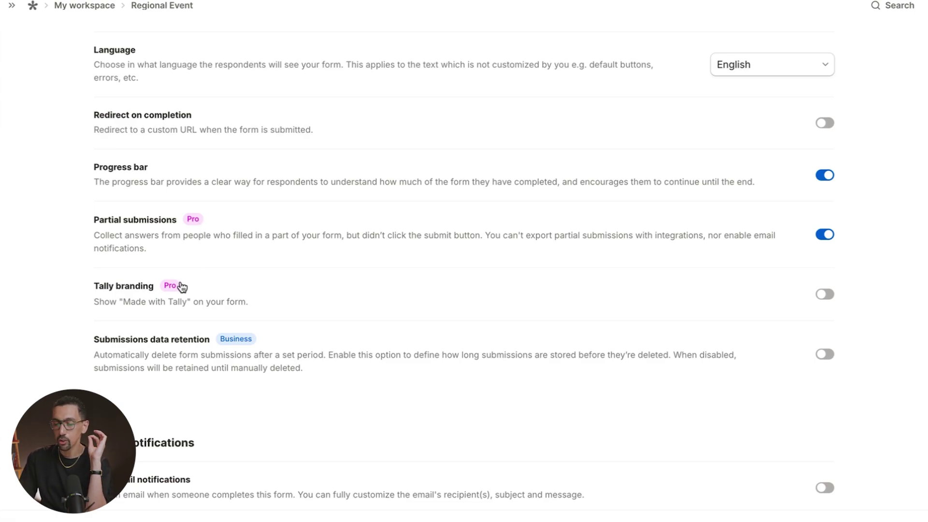
scroll(181, 287, "down", 6)
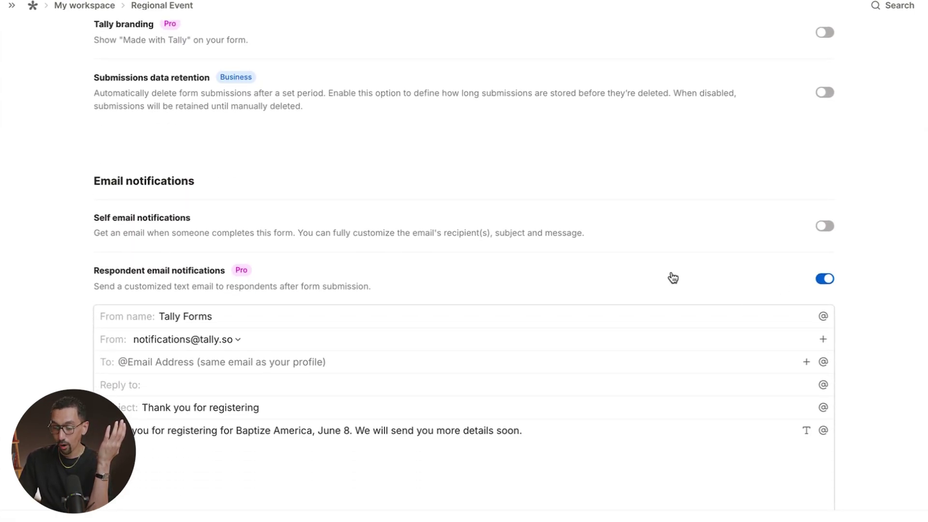
scroll(314, 234, "down", 7)
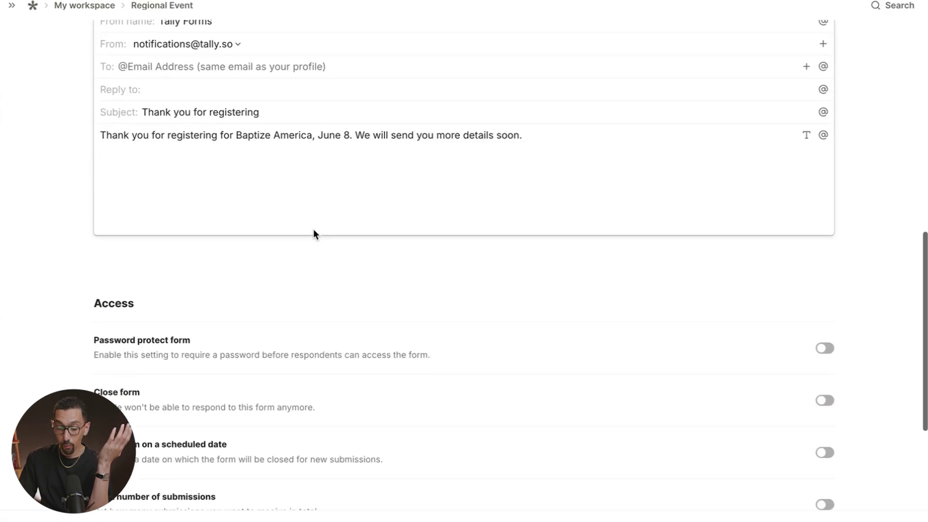
scroll(328, 284, "up", 9)
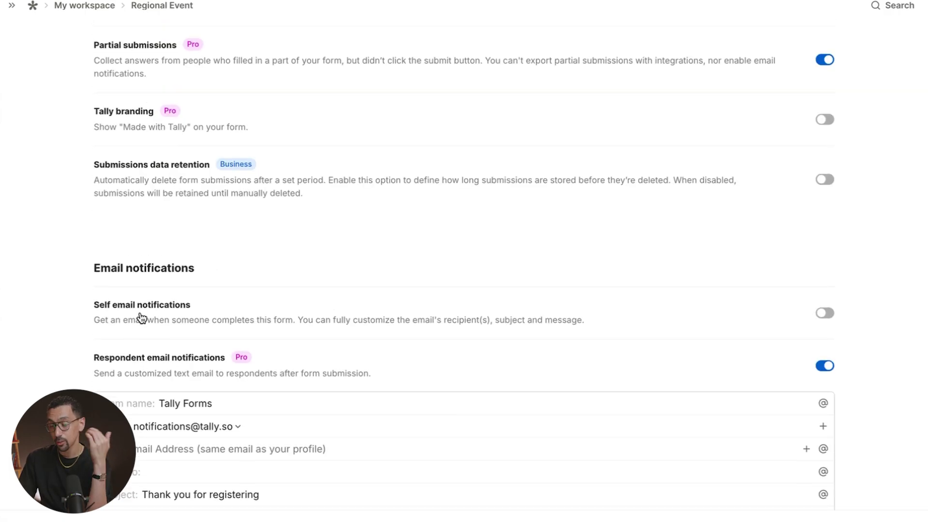
scroll(168, 309, "down", 12)
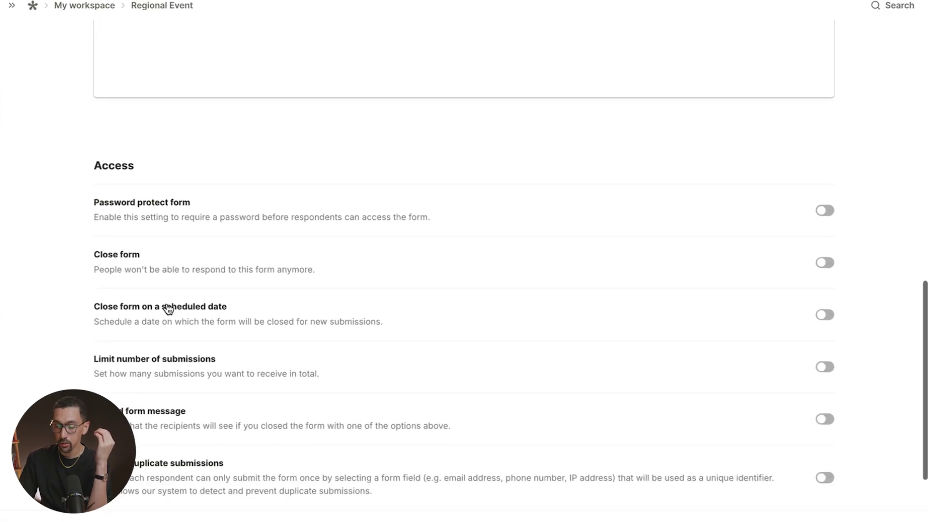
scroll(267, 224, "down", 1)
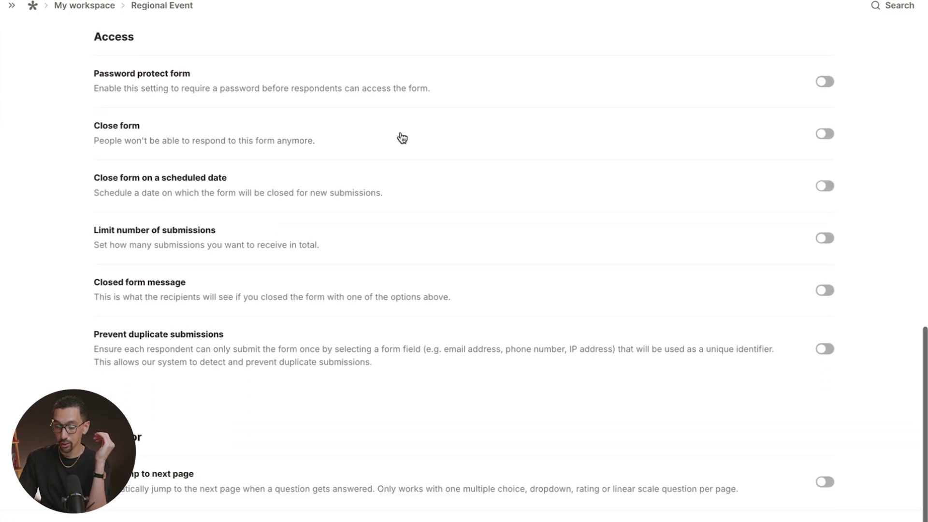
scroll(366, 262, "down", 2)
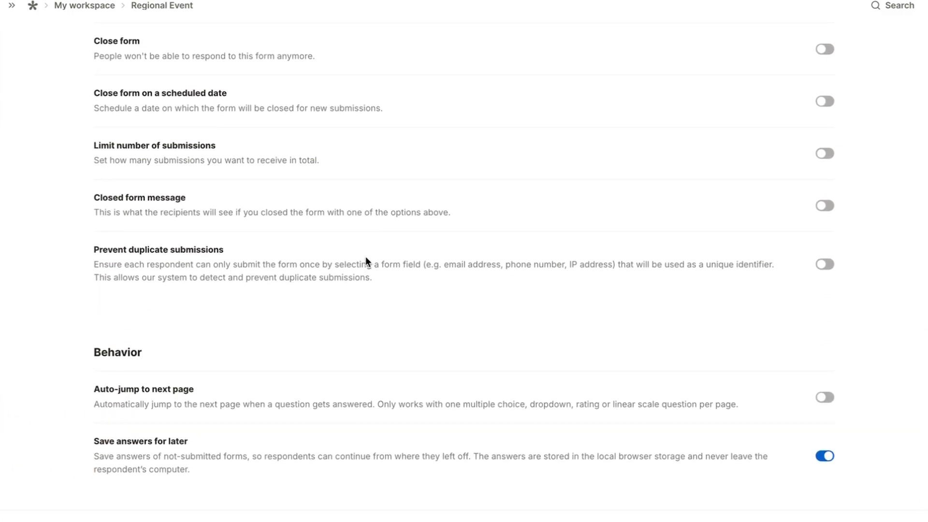
scroll(367, 261, "up", 1)
scroll(367, 263, "down", 1)
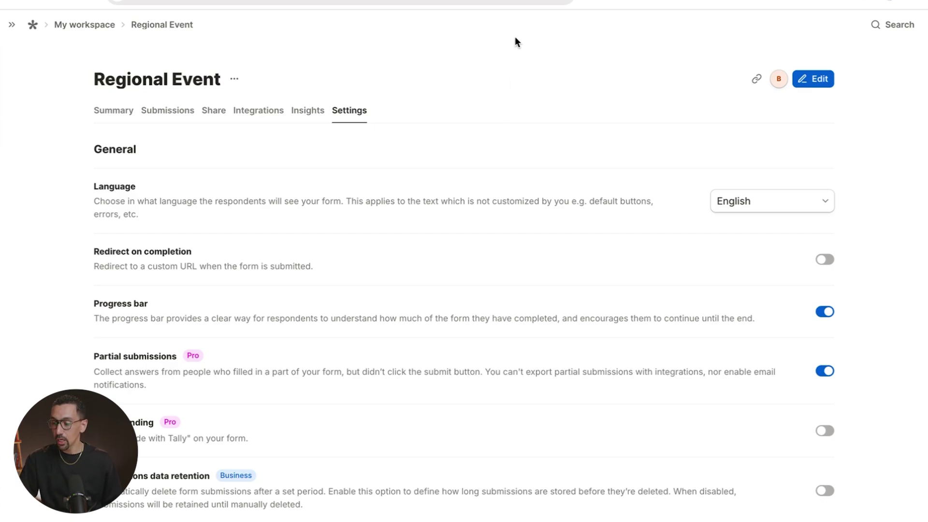
Step: Insert a page break after the First Name question in the Regional Event form
left_click(812, 79)
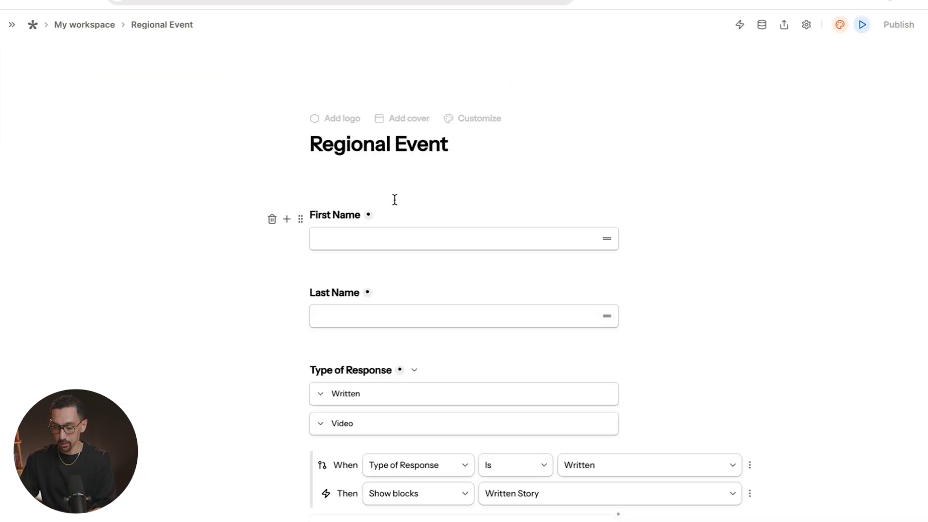
left_click(353, 266)
key("Return")
type("/page")
key("Return")
Step: Insert a second page break after the Last Name question
scroll(399, 280, "down", 3)
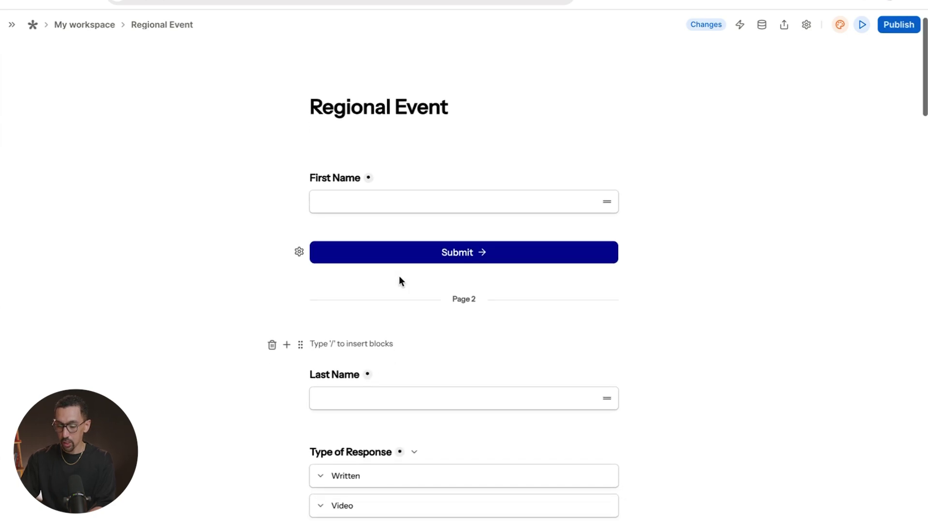
left_click(362, 336)
key("Return")
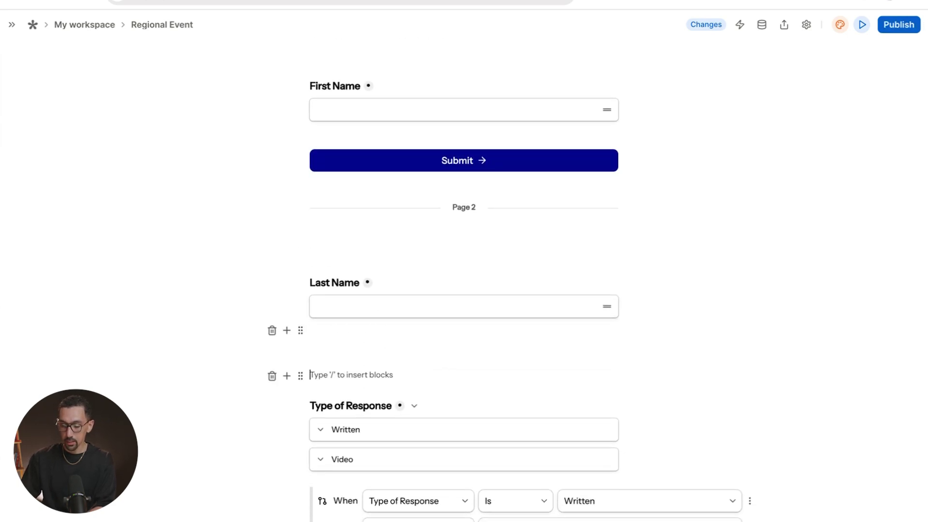
key("Up")
type("/page")
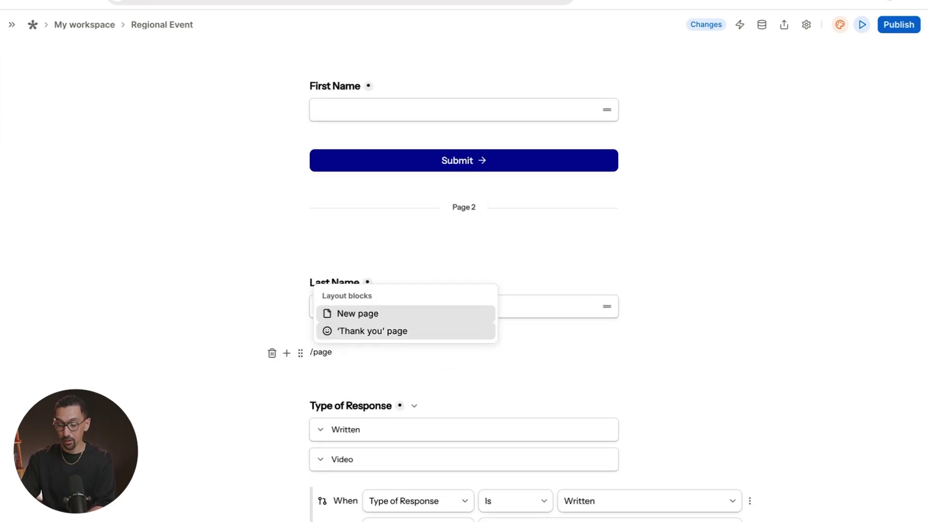
key("Return")
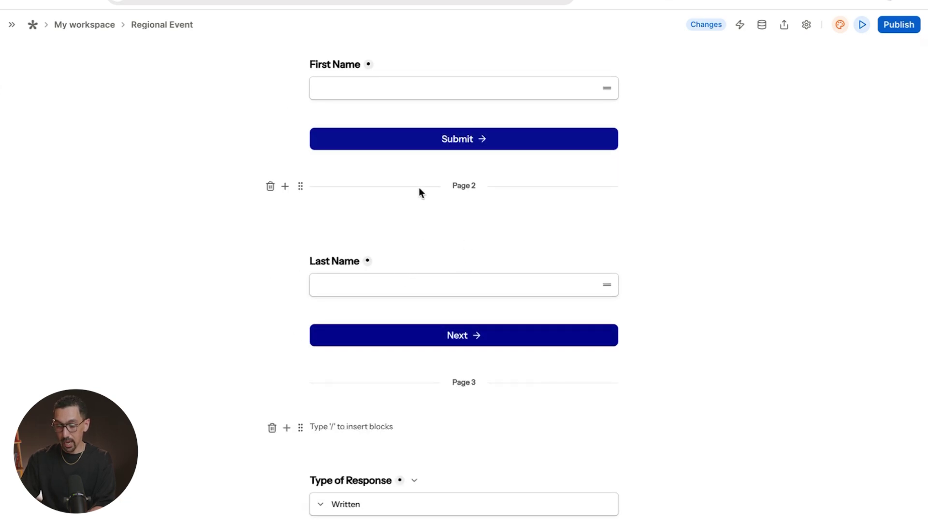
Step: Rename the Submit button to 'Next'
left_click(467, 137)
key("ctrl+a")
type("Next")
key("Return")
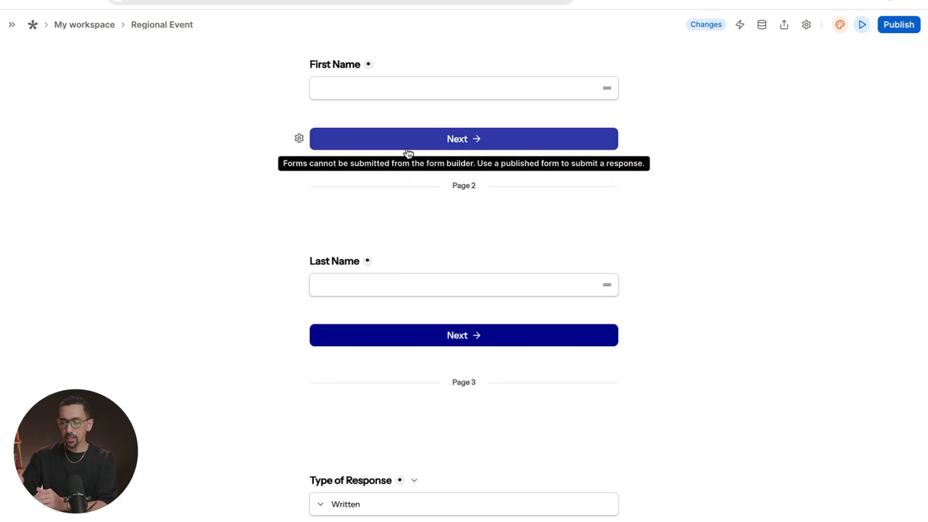
Step: Preview the form, skipping past the empty First Name and Last Name pages with 'Continue anyway'
left_click(862, 26)
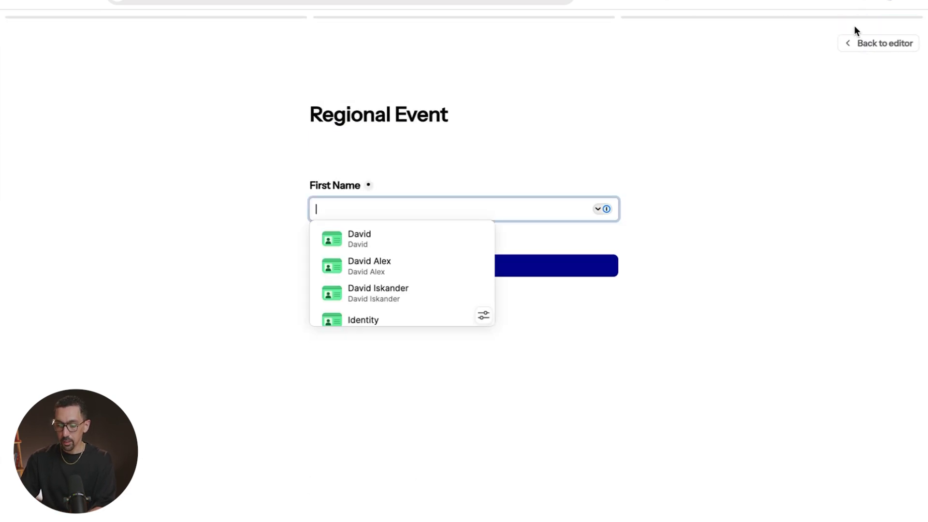
left_click(586, 143)
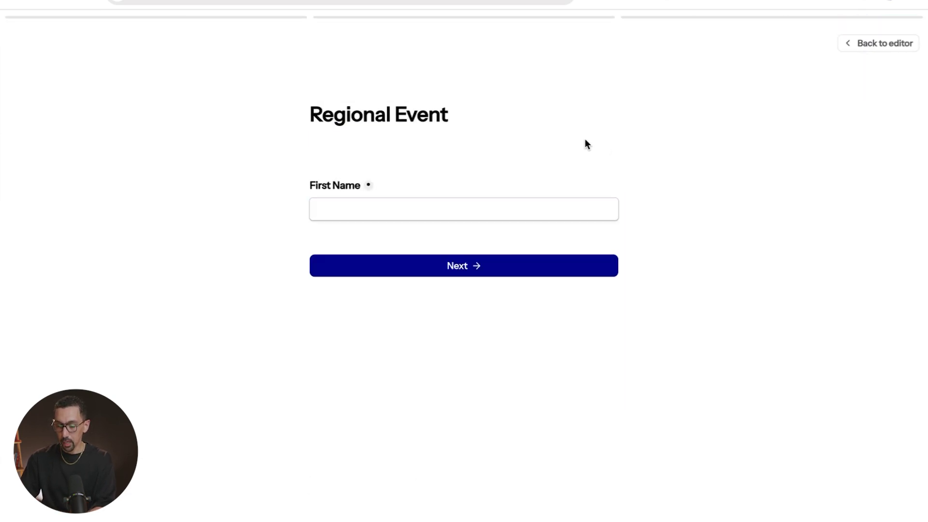
left_click(504, 275)
left_click(646, 221)
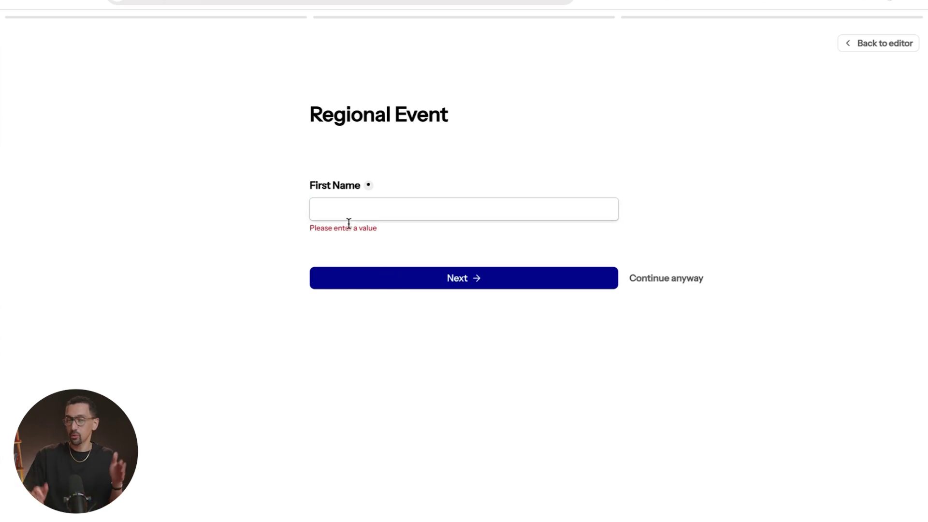
left_click(667, 283)
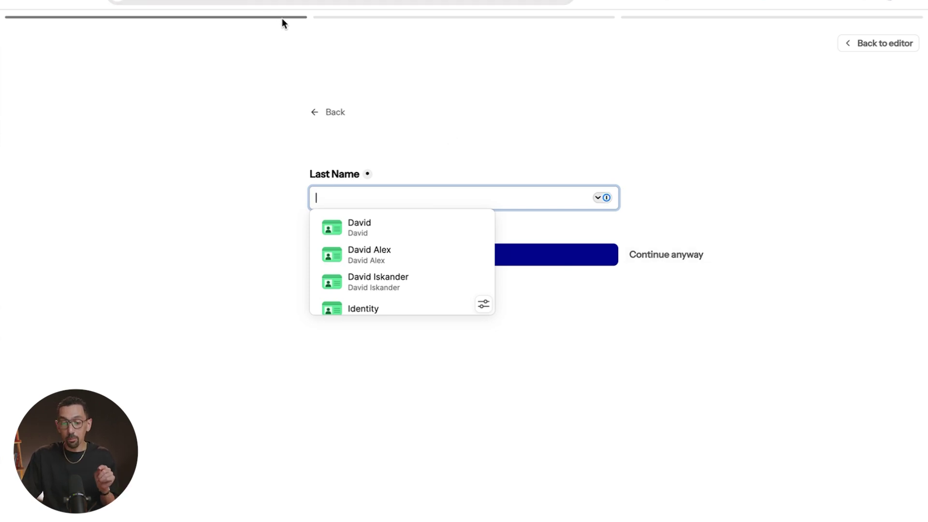
left_click(667, 255)
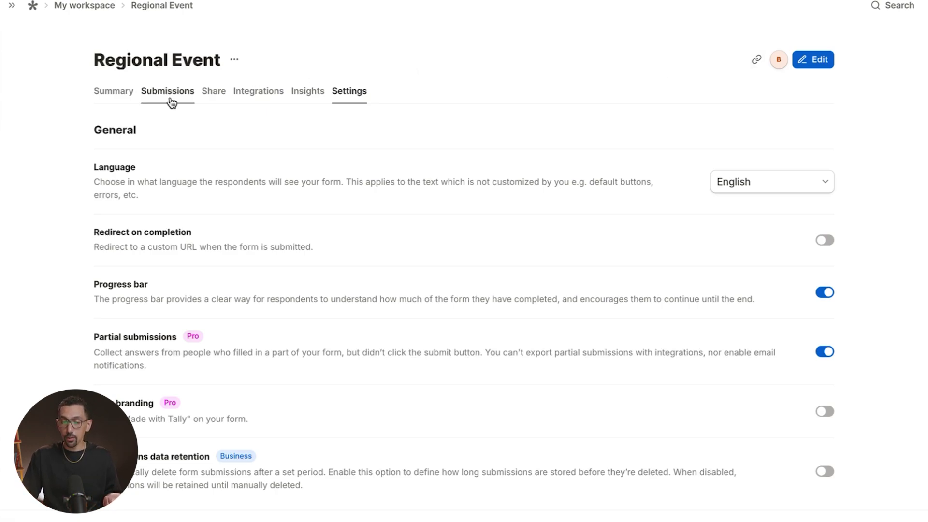
Step: In Share, pick the Standard embed and switch its embed type to Popup
left_click(214, 94)
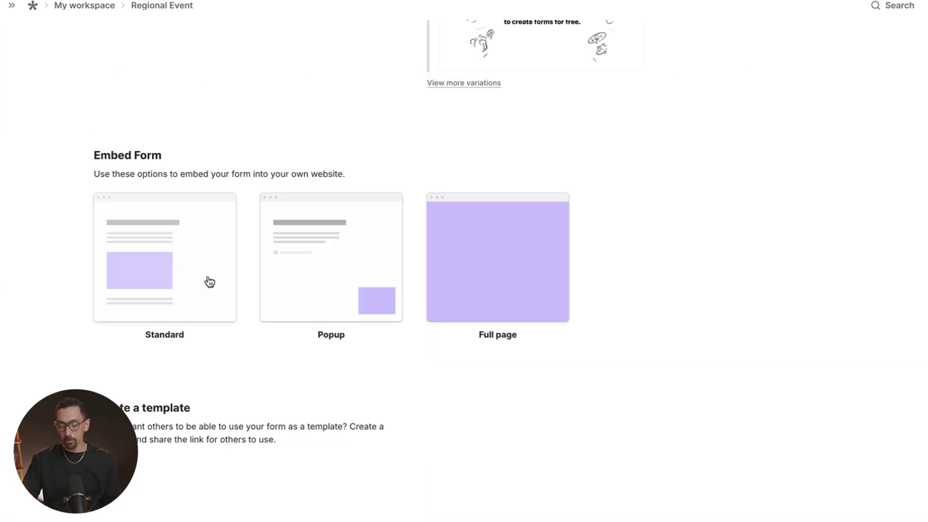
left_click(203, 263)
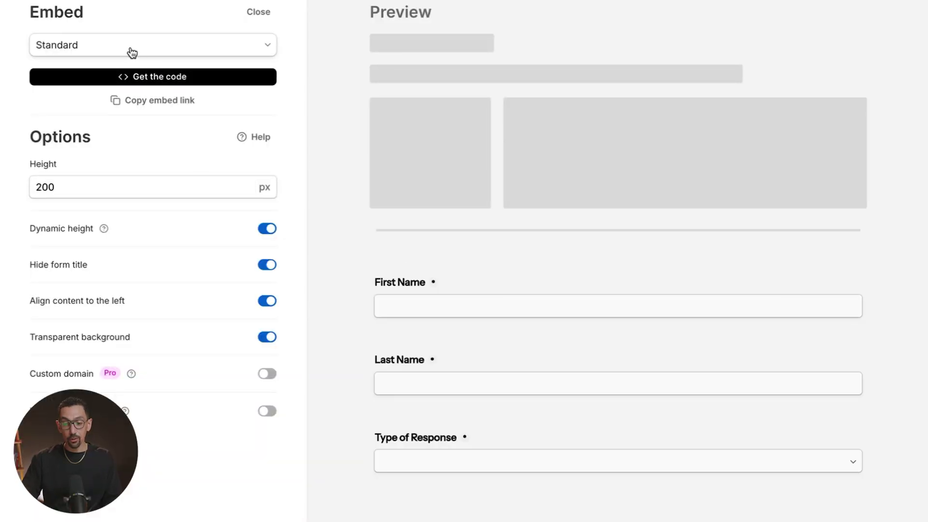
left_click(129, 46)
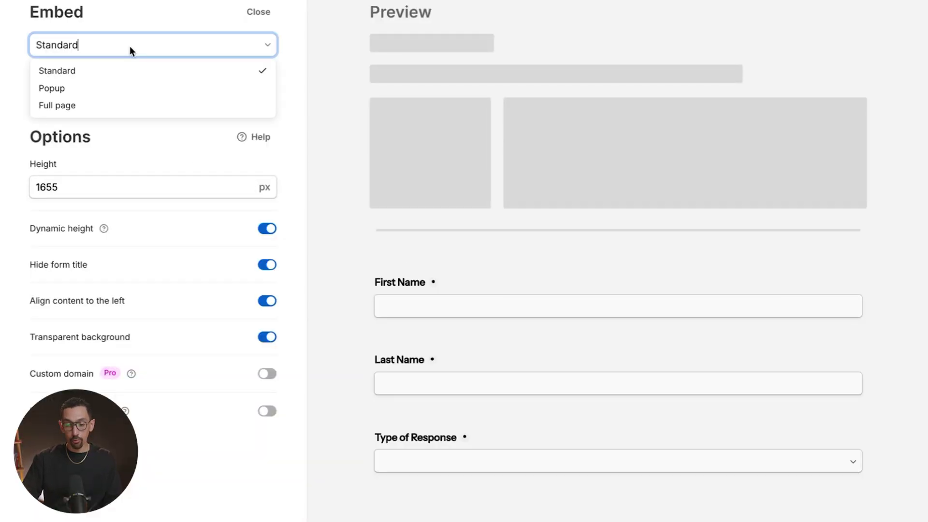
left_click(86, 89)
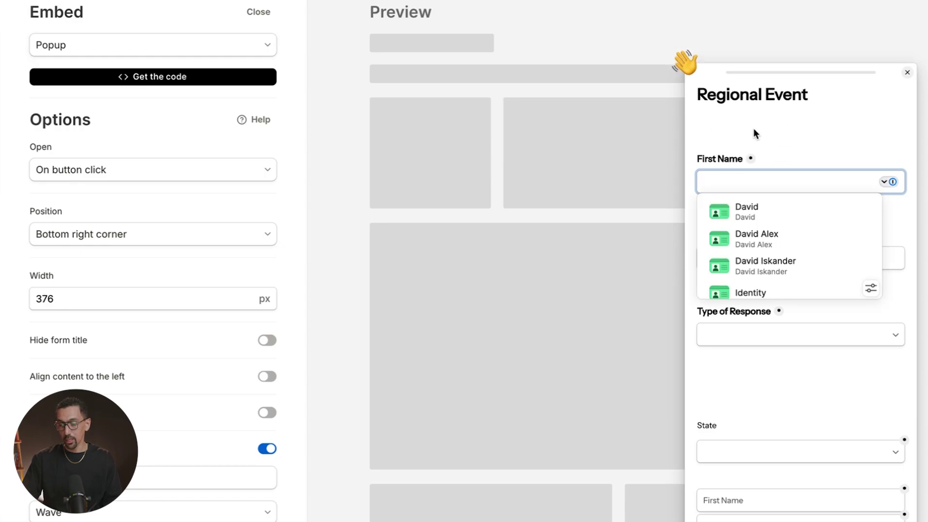
Step: Check the popup form in the embed preview, then close it
left_click(763, 140)
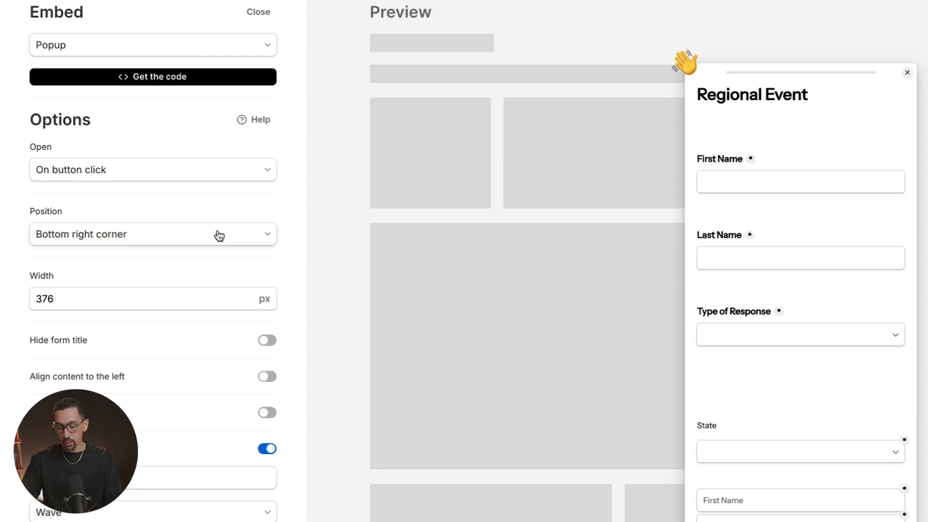
scroll(114, 367, "down", 2)
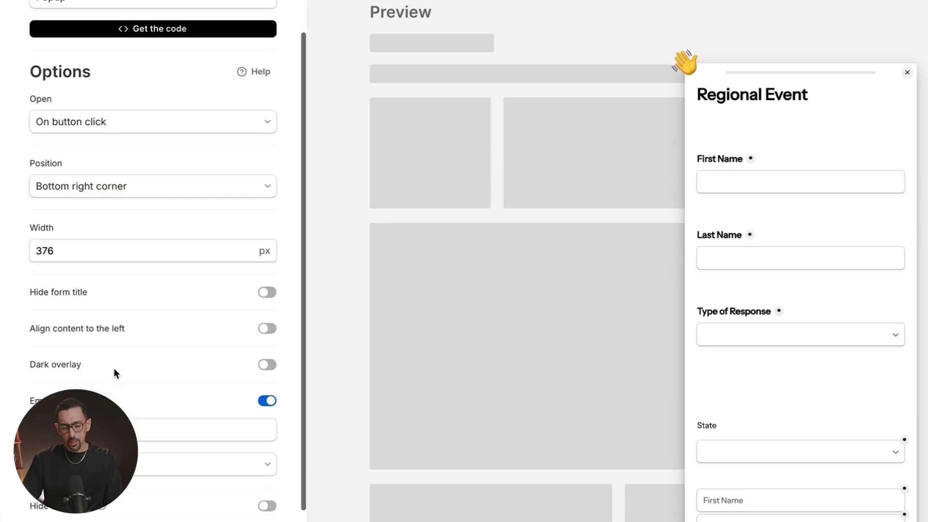
scroll(114, 369, "up", 2)
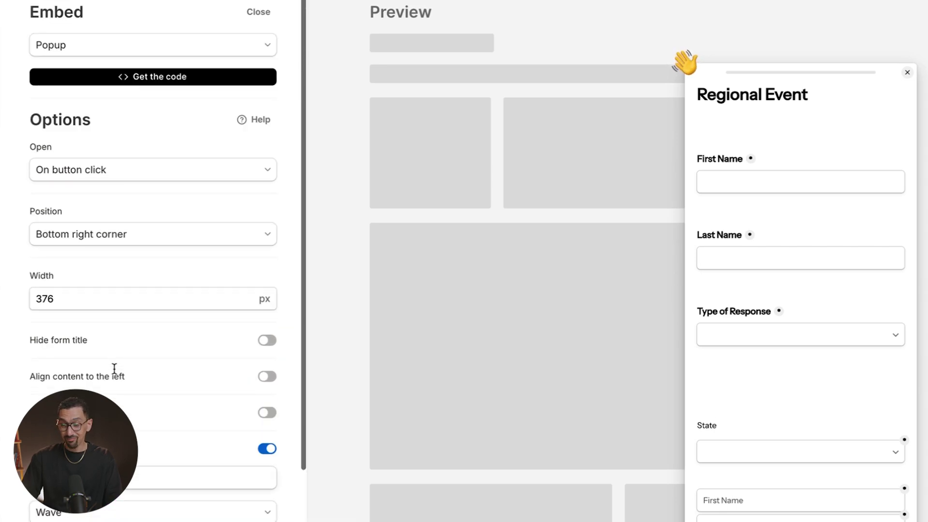
left_click(907, 72)
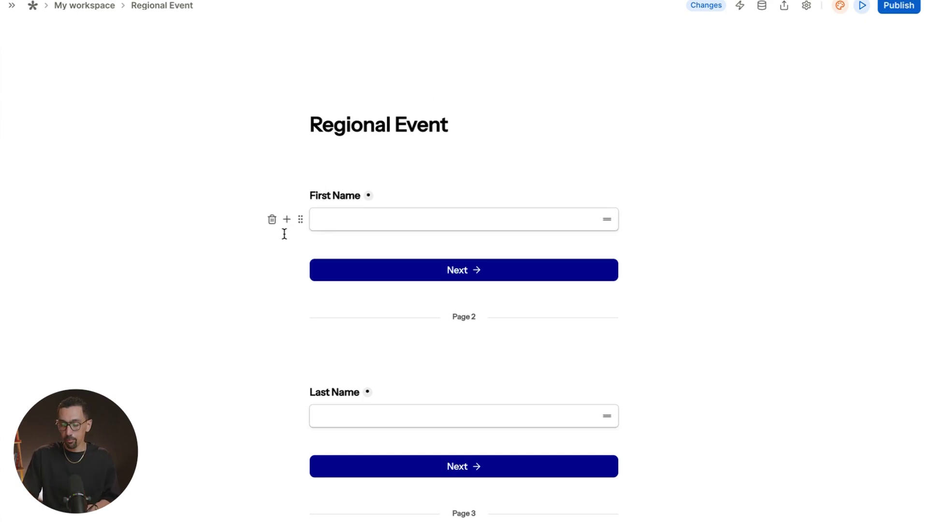
Step: Select Type of Response with its Written/Video logic blocks and drag them under Last Name
scroll(252, 321, "down", 10)
scroll(252, 321, "up", 1)
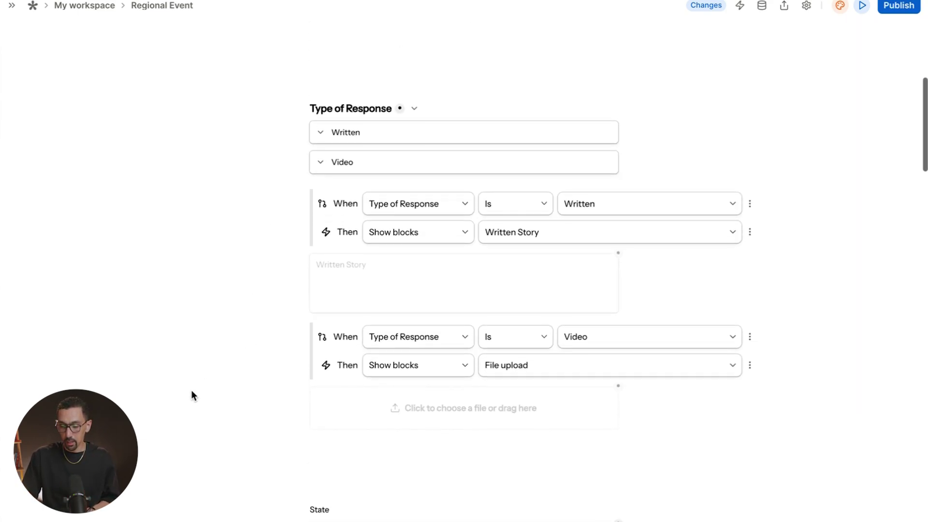
left_click_drag(170, 405, 454, 98)
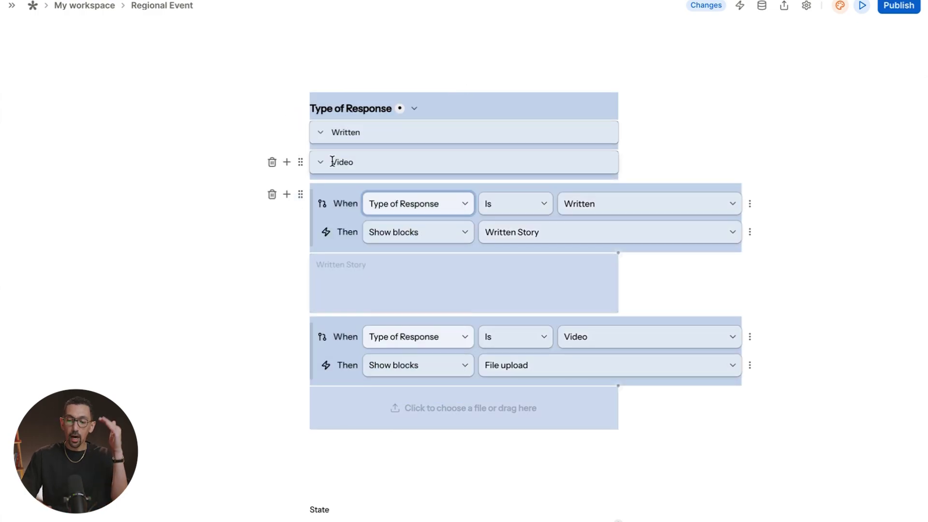
left_click_drag(302, 109, 327, 56)
scroll(328, 122, "down", 4)
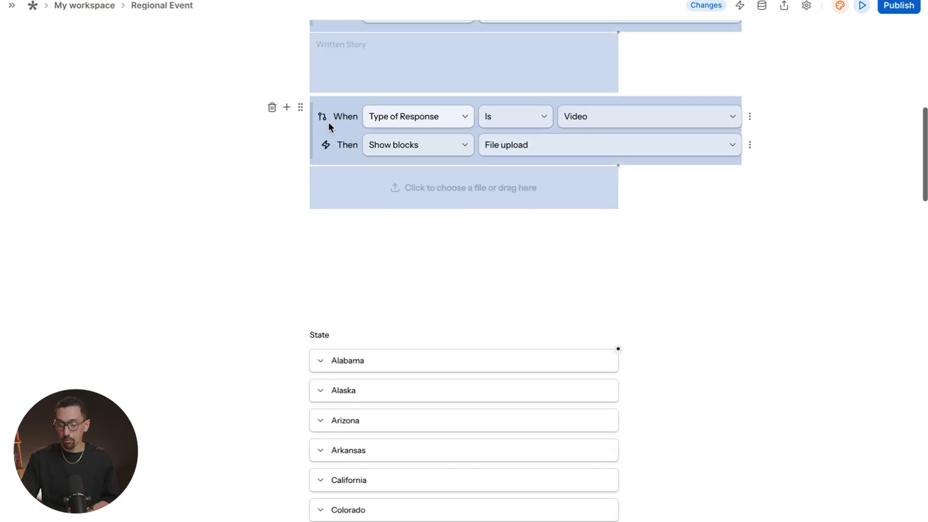
scroll(329, 122, "up", 9)
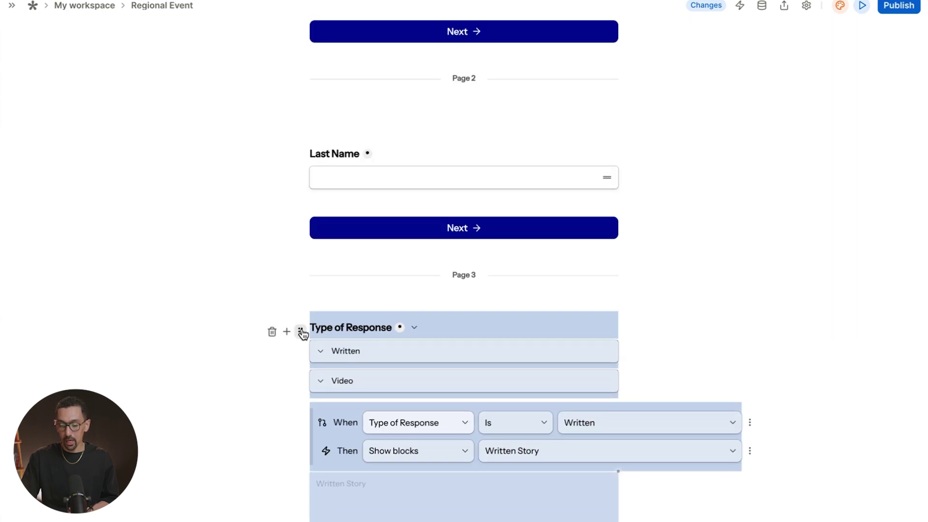
left_click_drag(300, 329, 344, 182)
scroll(245, 266, "down", 7)
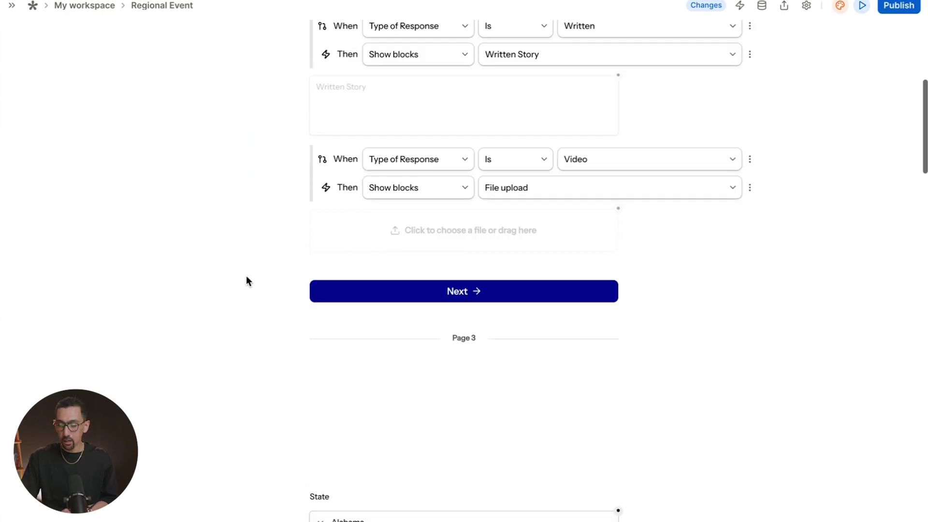
Step: Add a logo and cover banner to the form header and inspect the logo image options
scroll(377, 354, "up", 10)
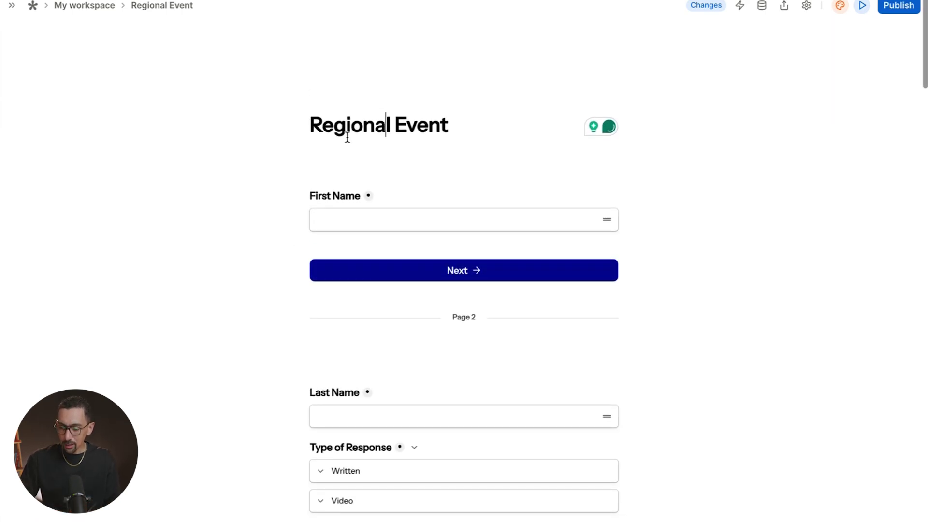
left_click(340, 101)
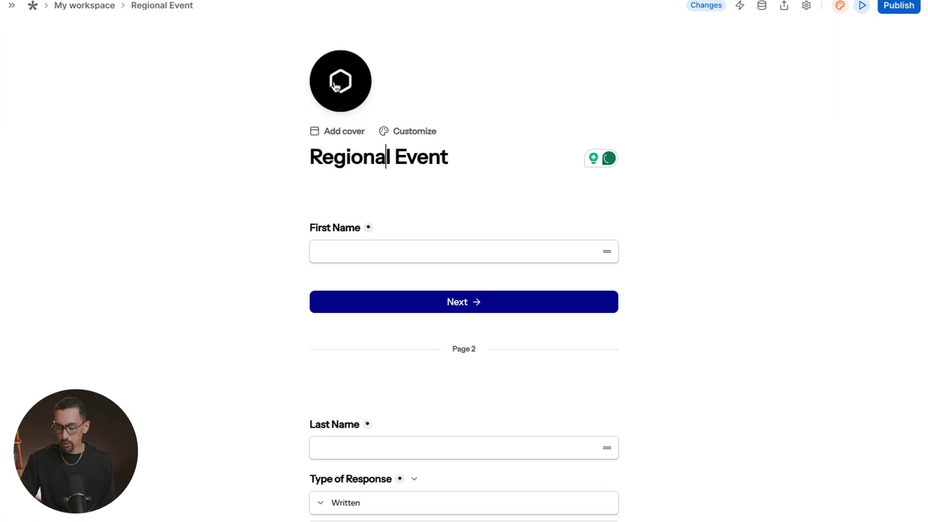
left_click(341, 131)
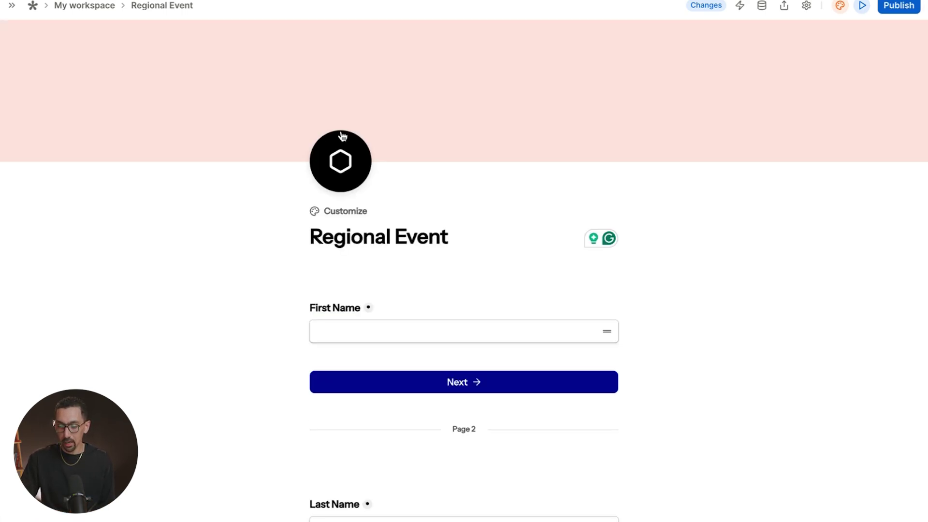
left_click(338, 162)
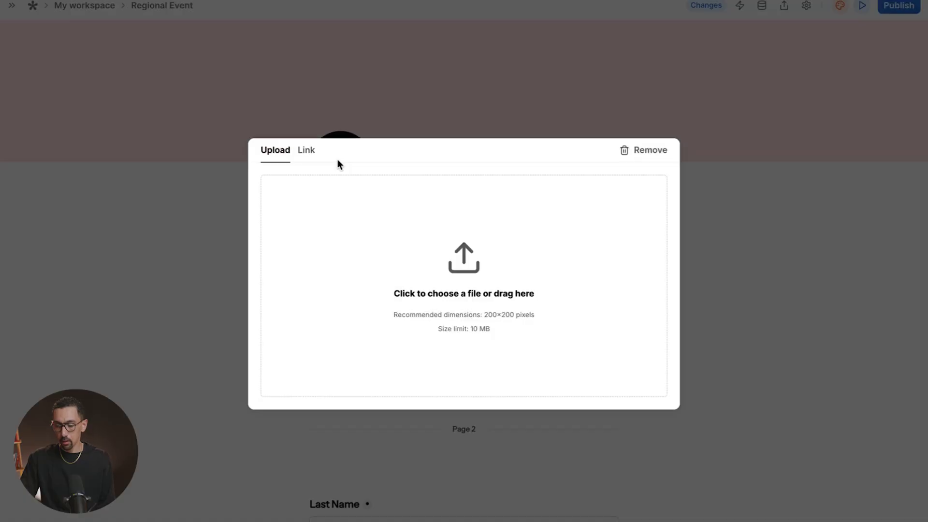
left_click(307, 155)
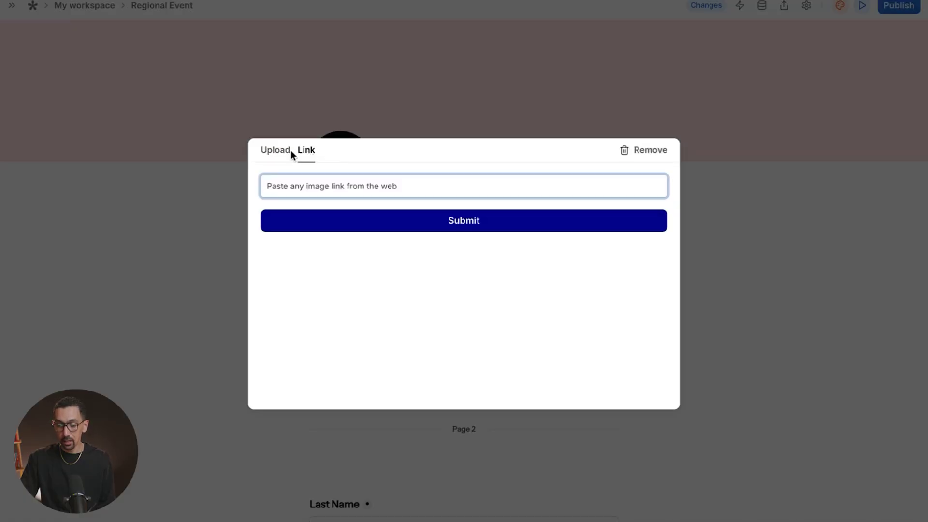
left_click(271, 154)
left_click(619, 109)
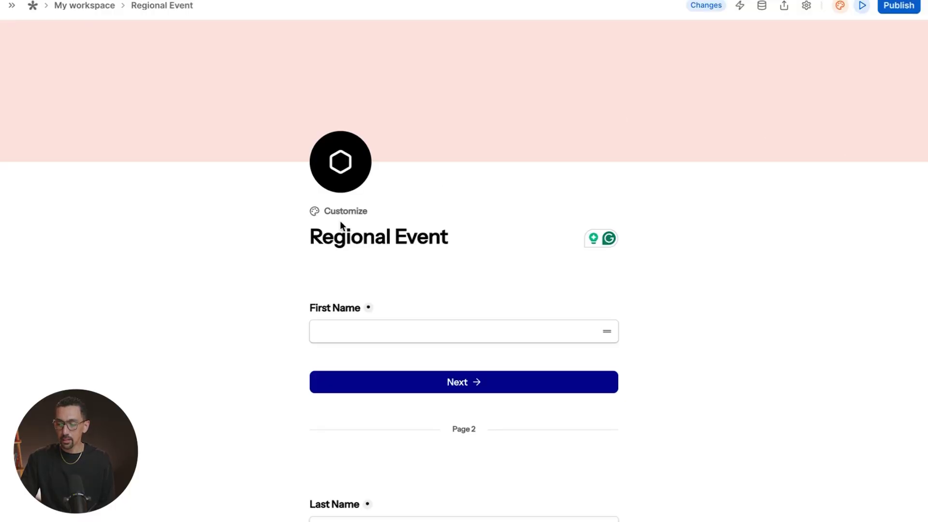
Step: Remove the logo and choose the white wavy Unsplash photo as the cover
left_click(341, 169)
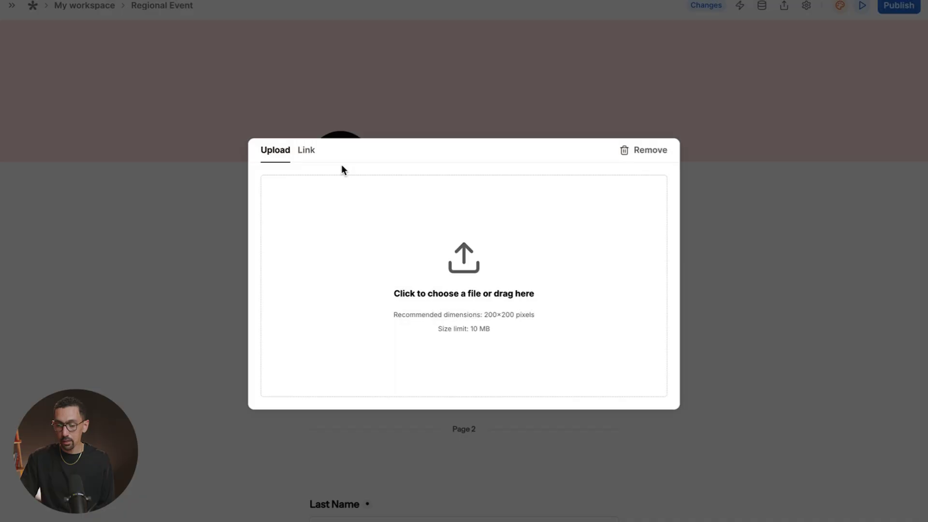
left_click(636, 151)
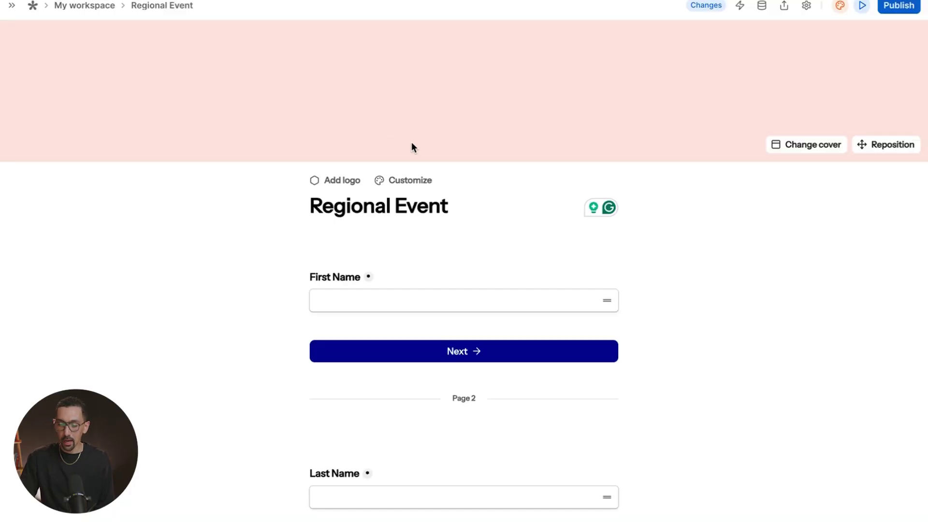
left_click(807, 144)
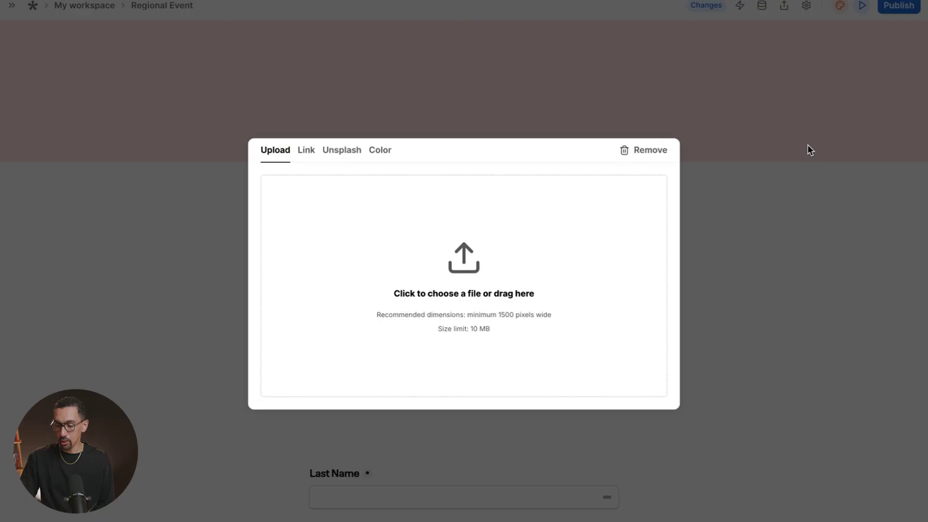
left_click(341, 150)
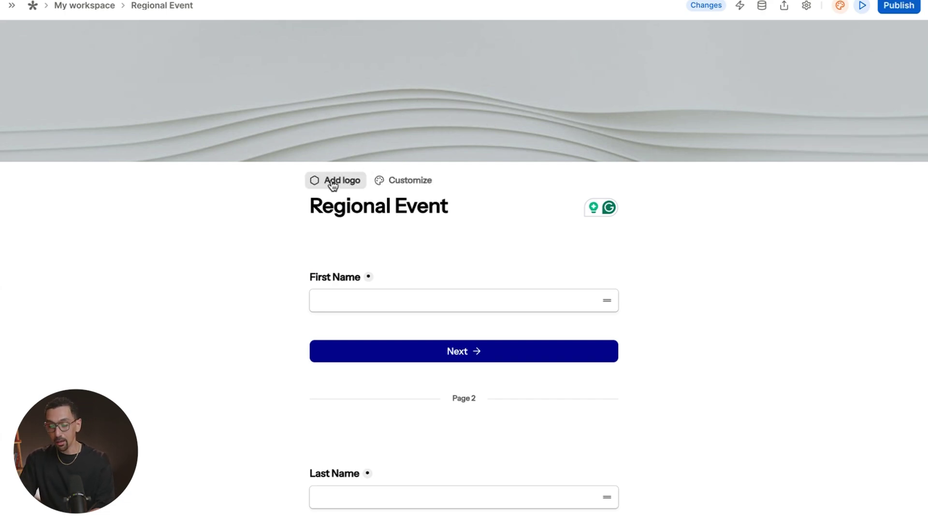
Step: In Customize, set the Button background colour to periwinkle #6d7bd8
left_click(411, 180)
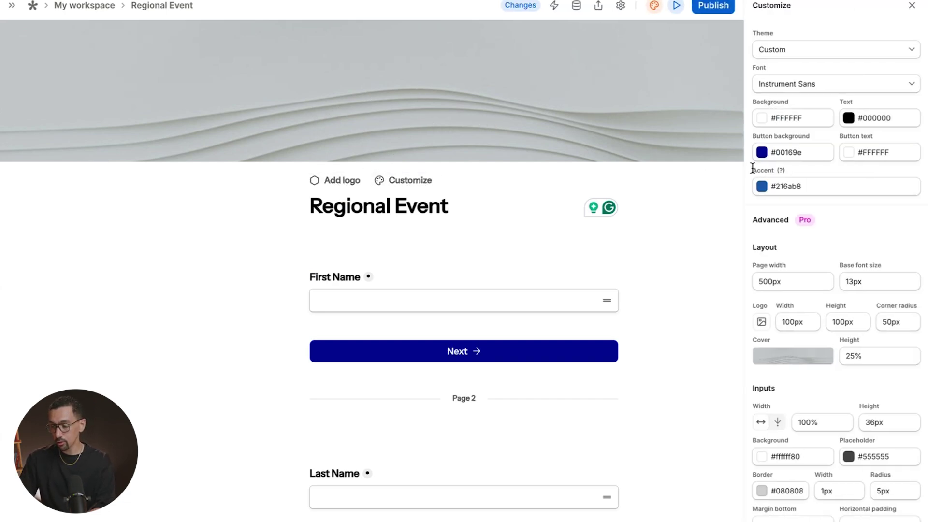
left_click(762, 153)
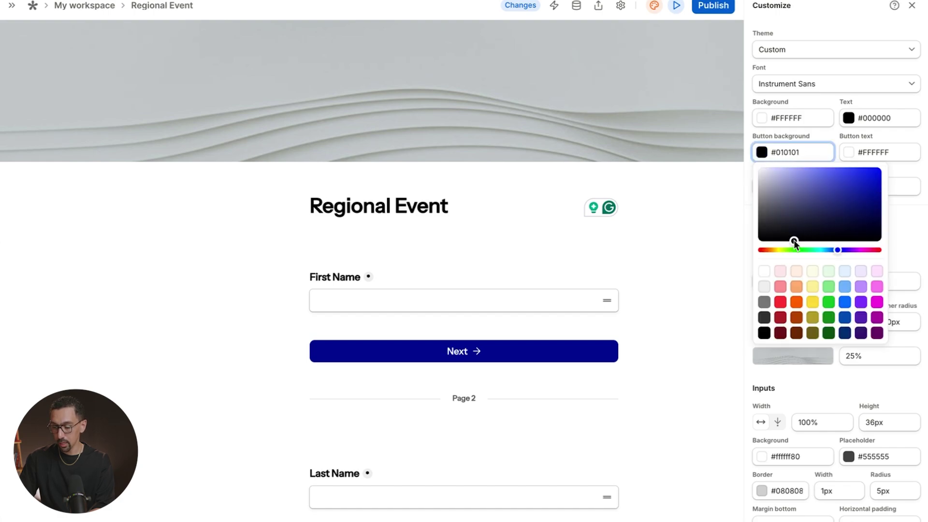
left_click_drag(794, 241, 845, 202)
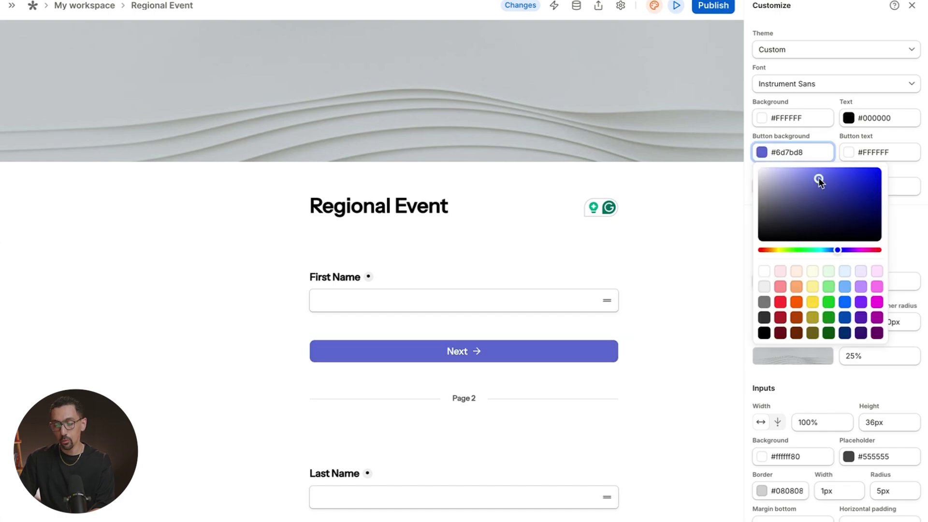